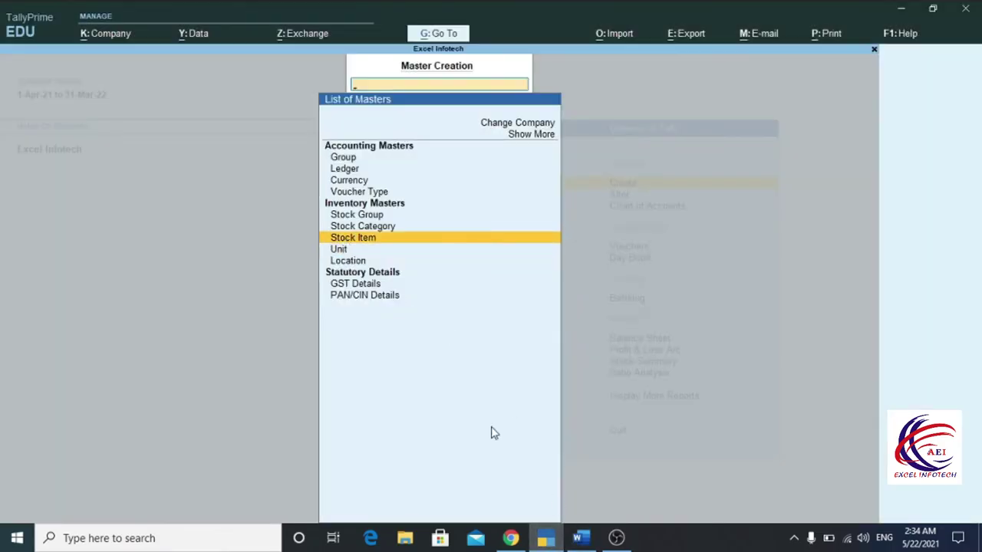
Switch between Word and TallyPrime to compare the stock table's item, category and group entries with the inventory masters
left_click(581, 537)
left_click(191, 261)
left_click(205, 301)
left_click(208, 341)
left_click(215, 362)
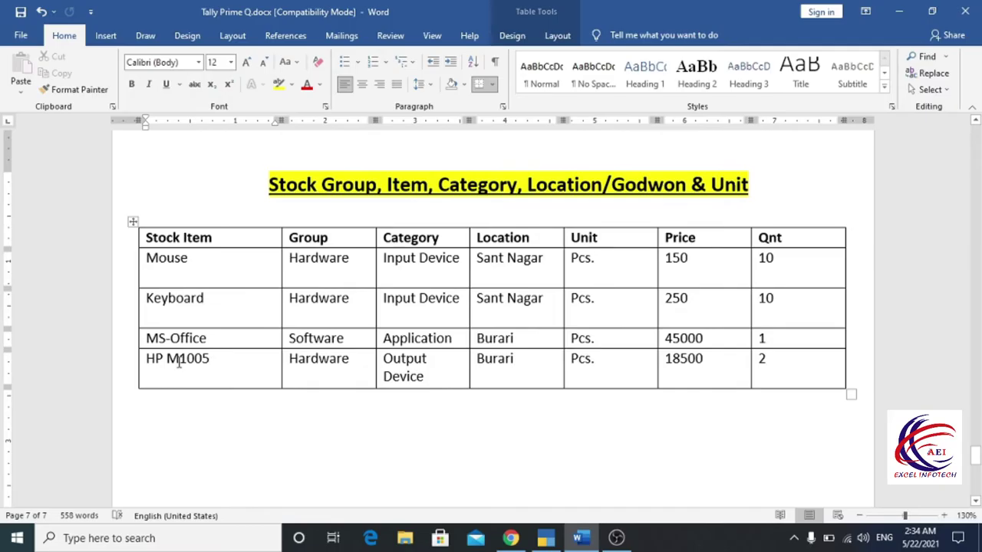
left_click(546, 538)
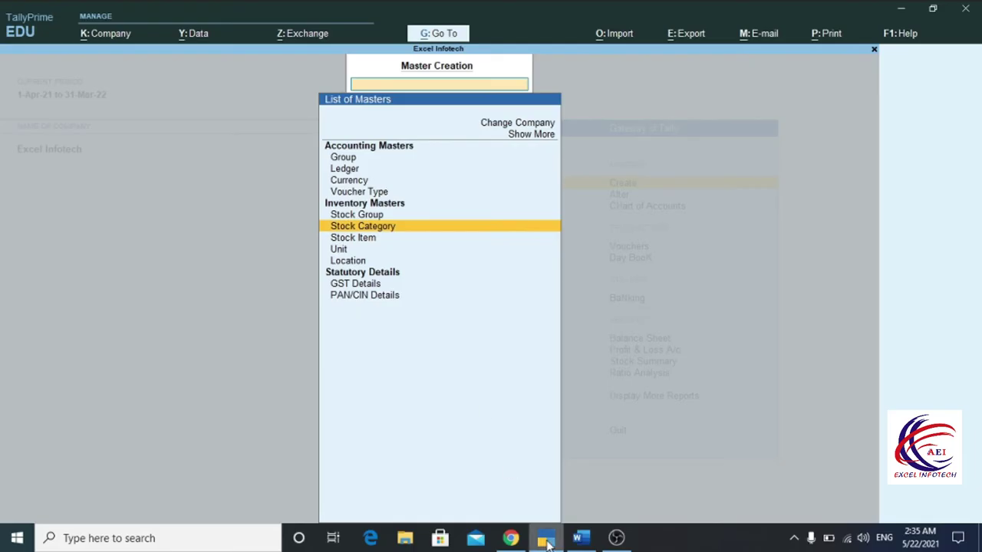
left_click(581, 538)
left_click(412, 262)
left_click(413, 298)
left_click(420, 338)
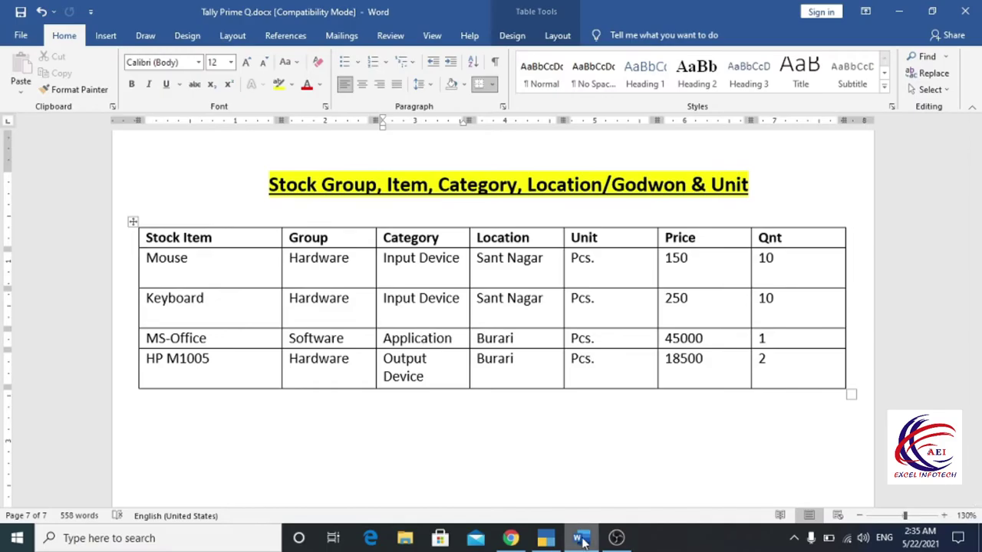
left_click(546, 538)
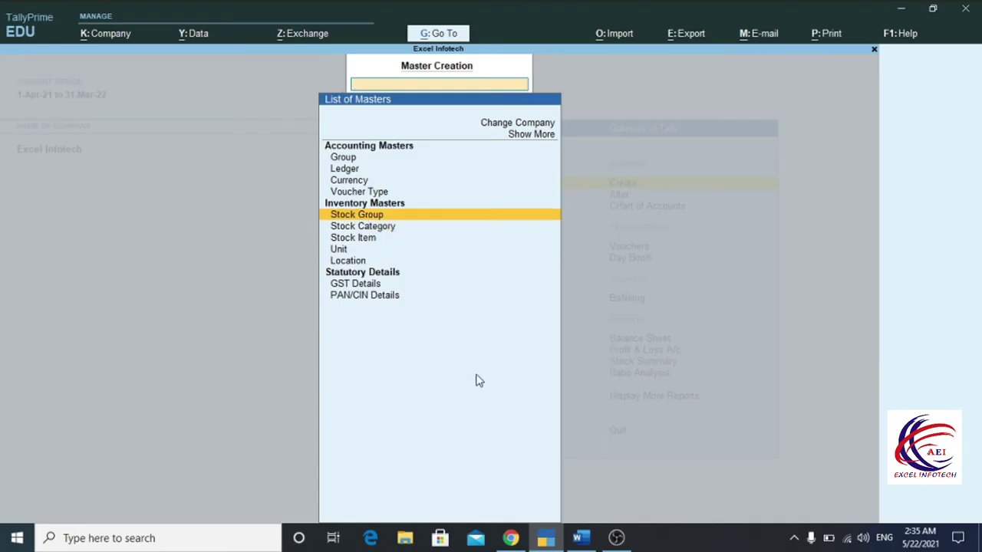
left_click(580, 538)
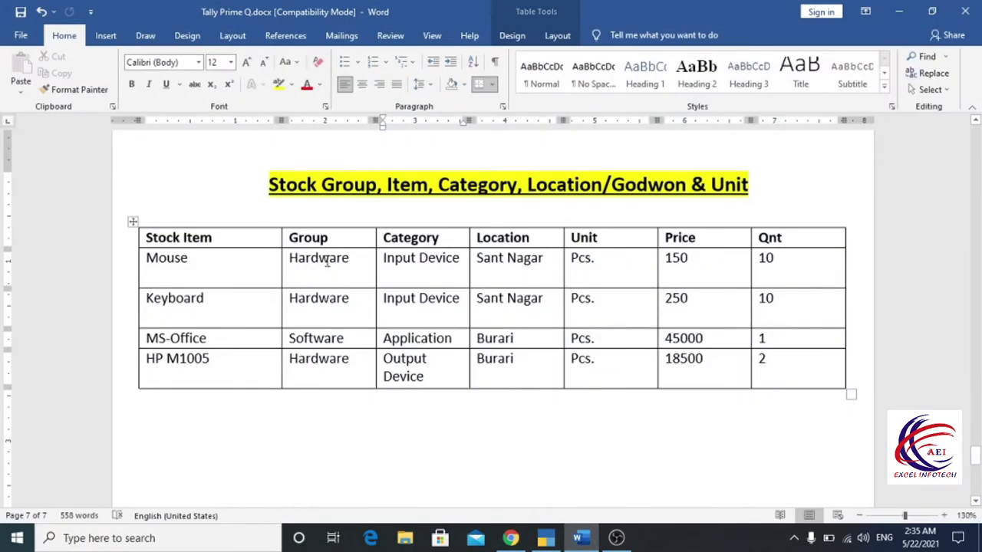
left_click(318, 296)
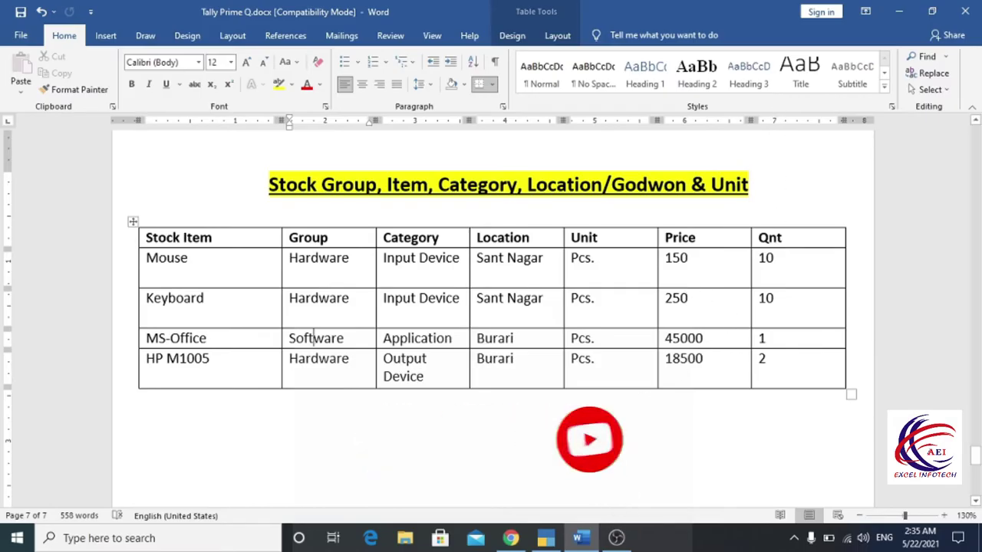
Switch to TallyPrime, open the existing Main Location for alteration, and leave it without saving
left_click(547, 540)
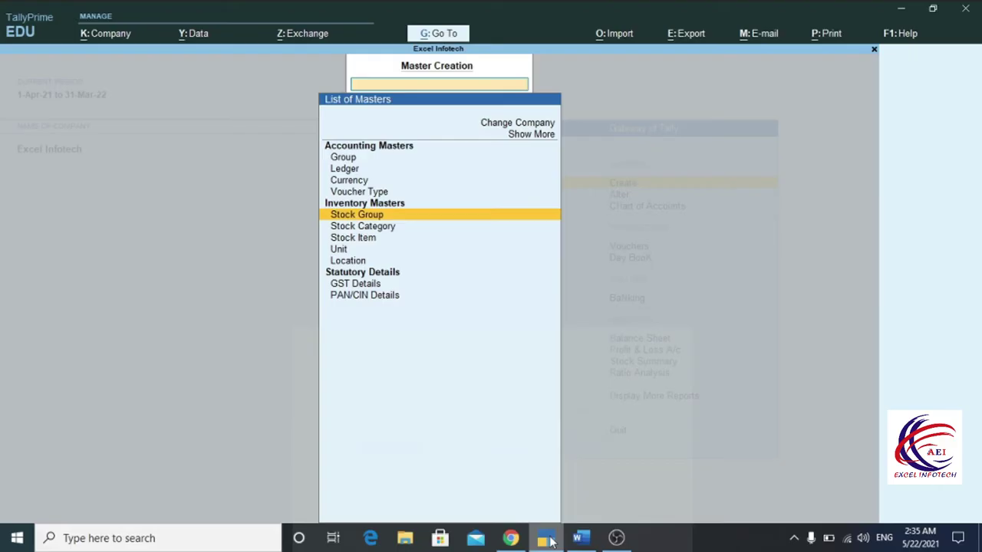
left_click(348, 263)
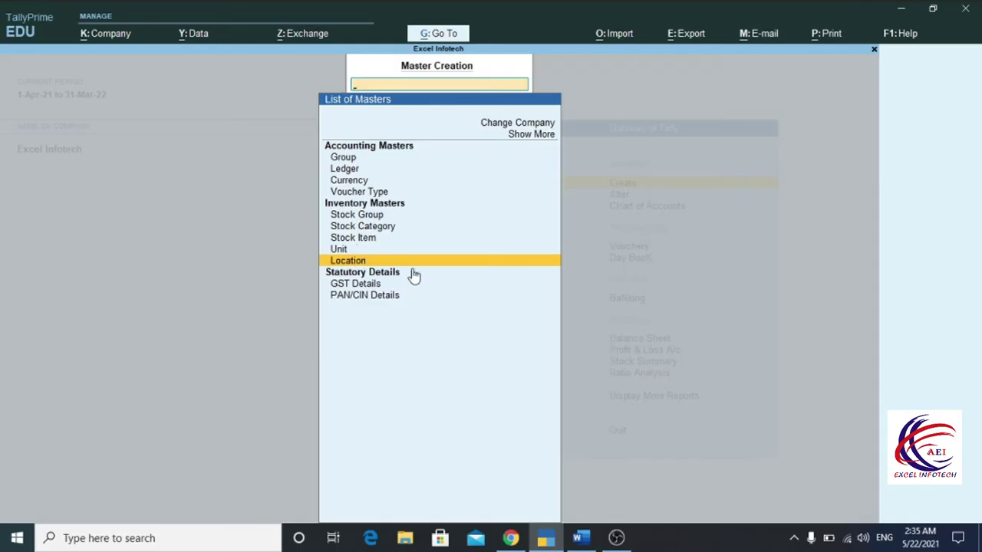
left_click(353, 267)
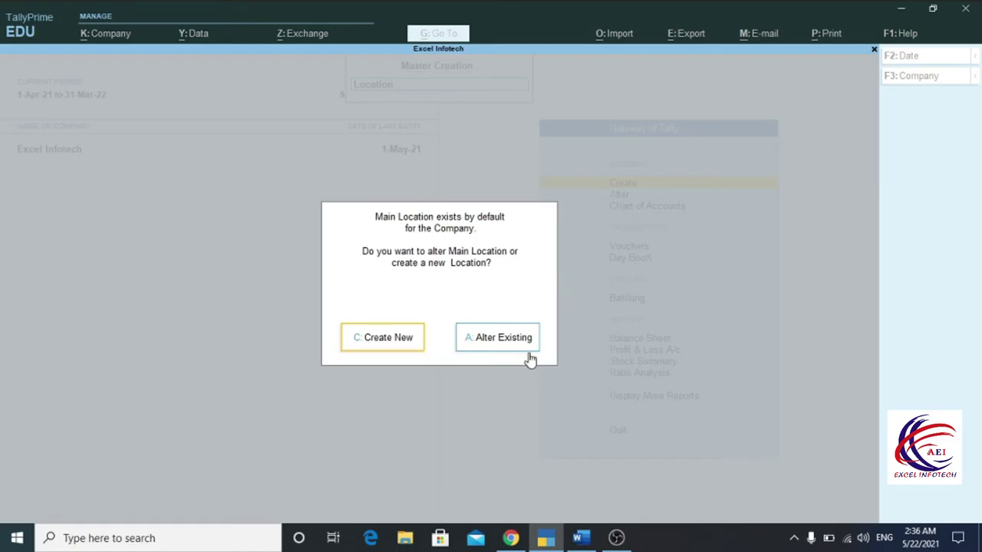
left_click(495, 341)
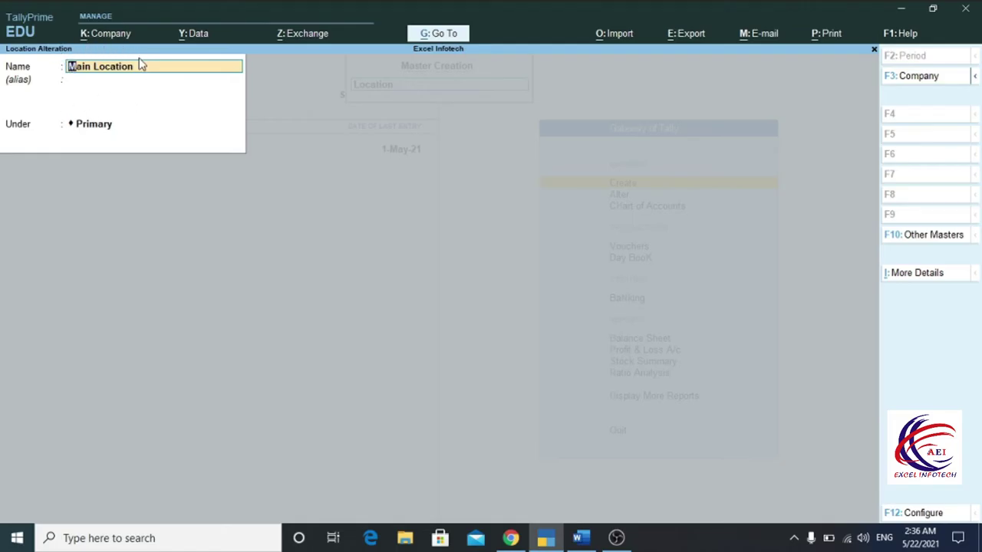
key("BackSpace")
key("Escape")
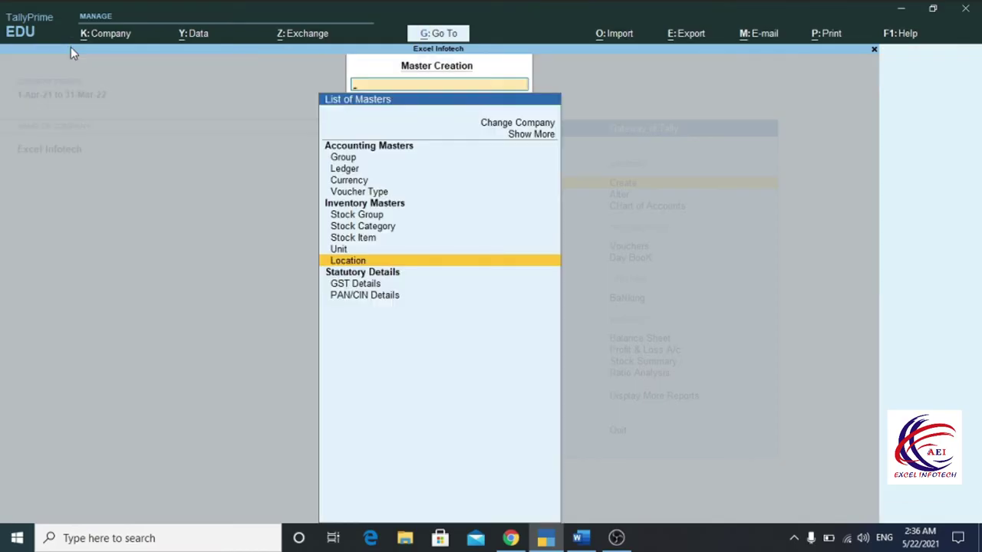
Create a new location named Sant Nagar under Primary, checking the location names in the Word stock table
left_click(334, 263)
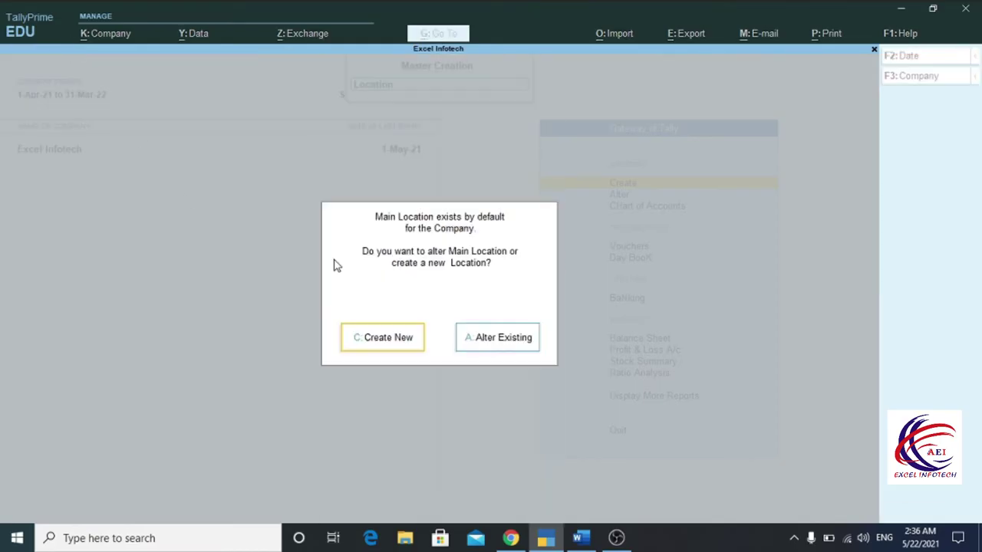
left_click(380, 341)
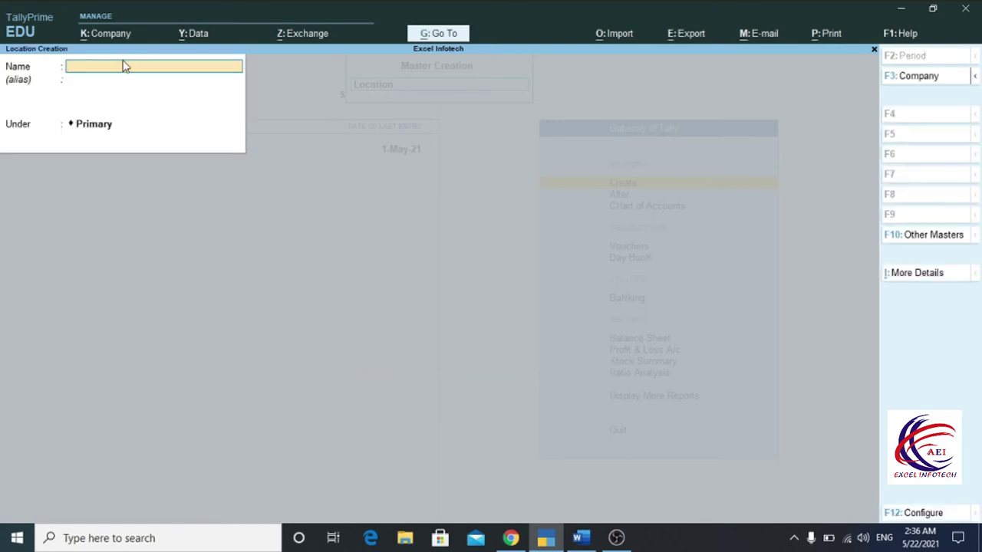
key("alt+Tab")
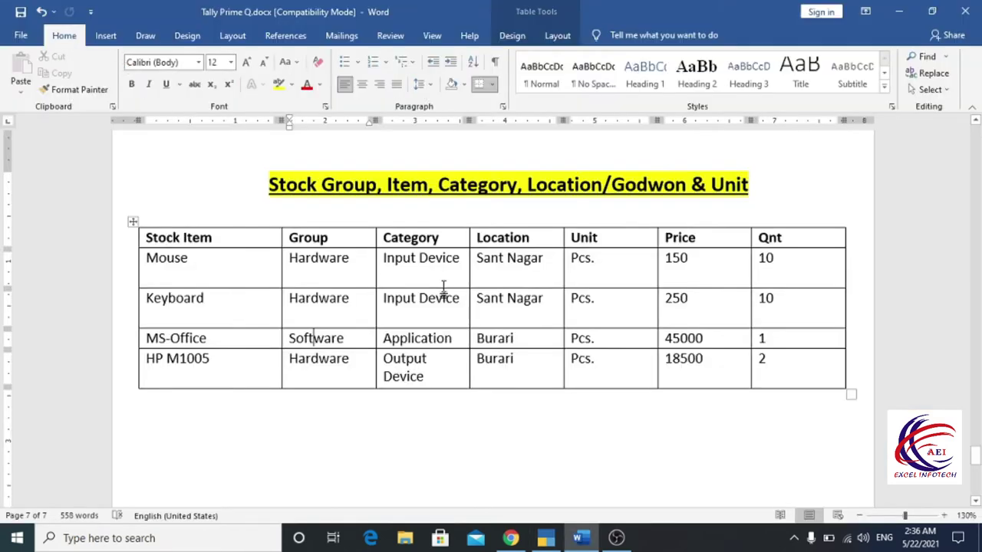
left_click(515, 258)
left_click(498, 342)
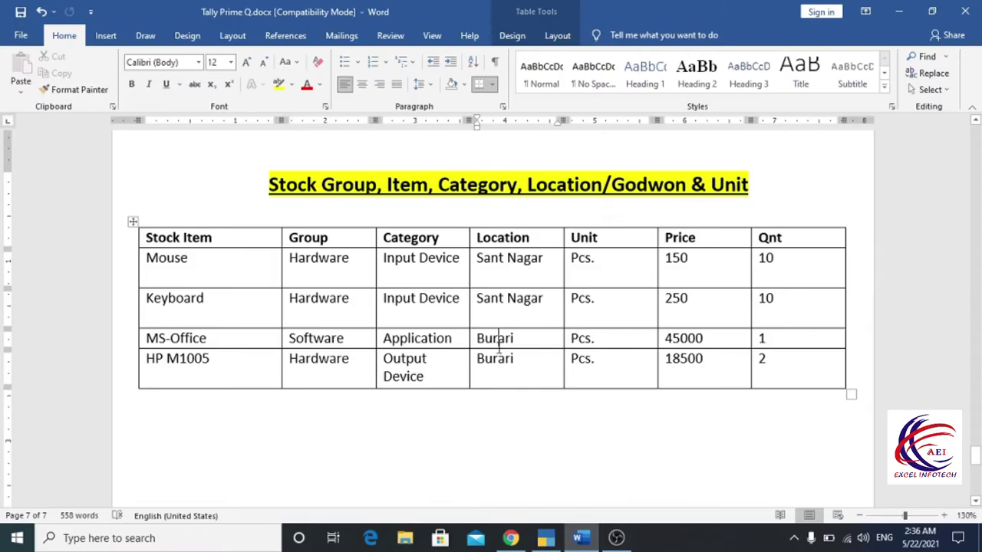
key("alt+Tab")
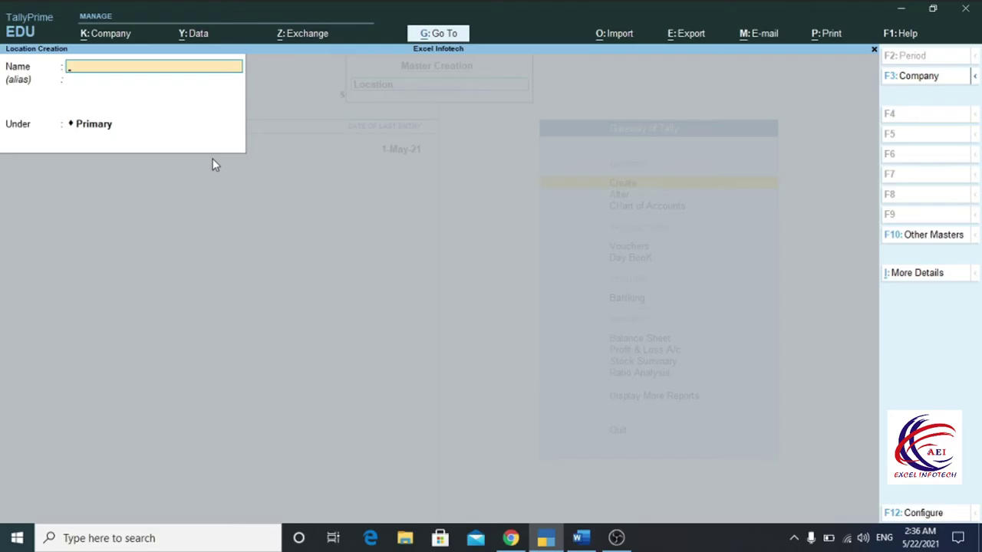
type("Sant Nagar")
key("Return")
key("Return")
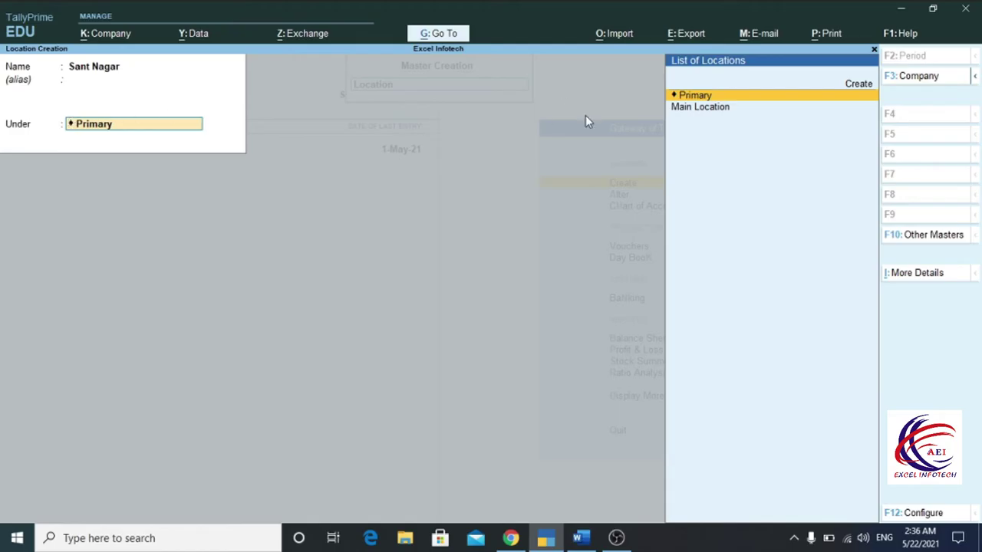
left_click(679, 113)
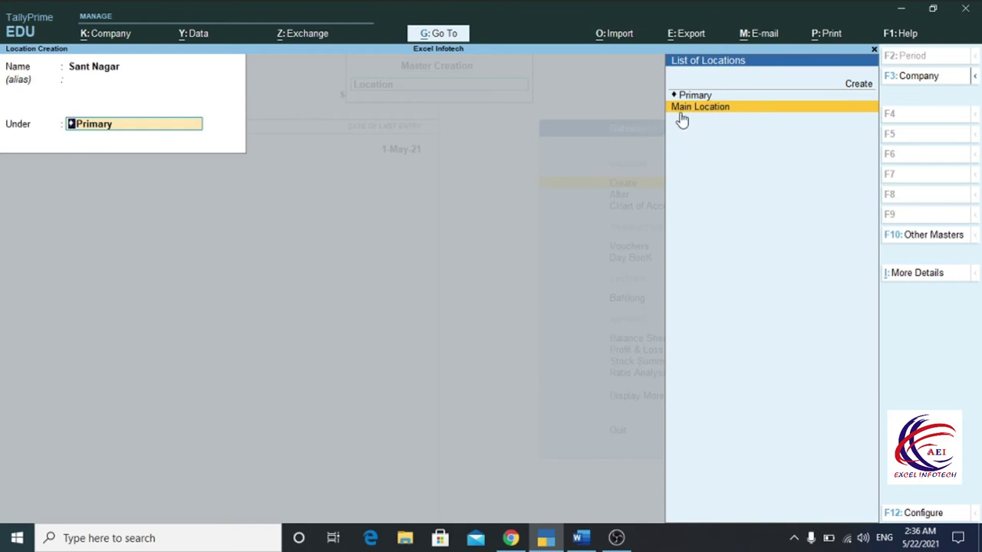
key("Up")
key("Return")
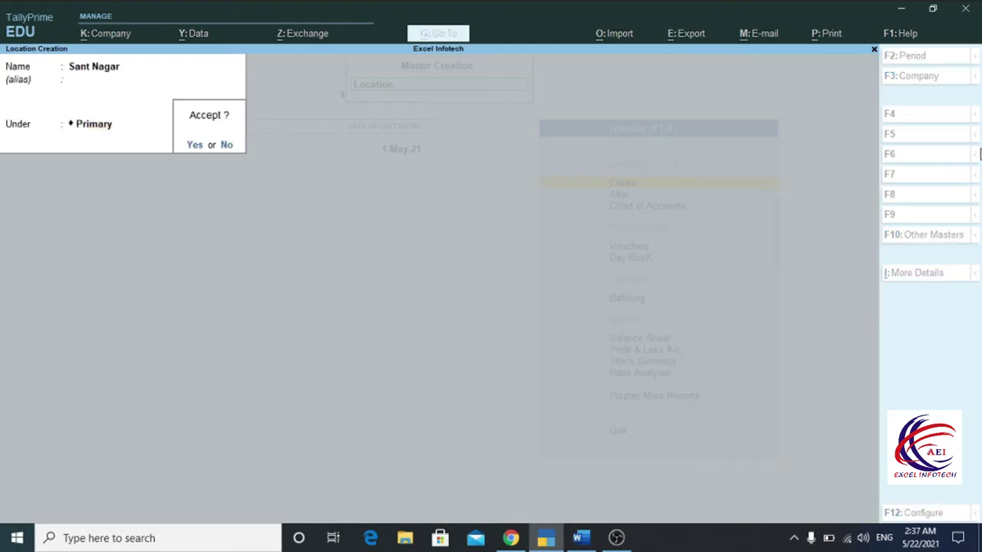
key("Return")
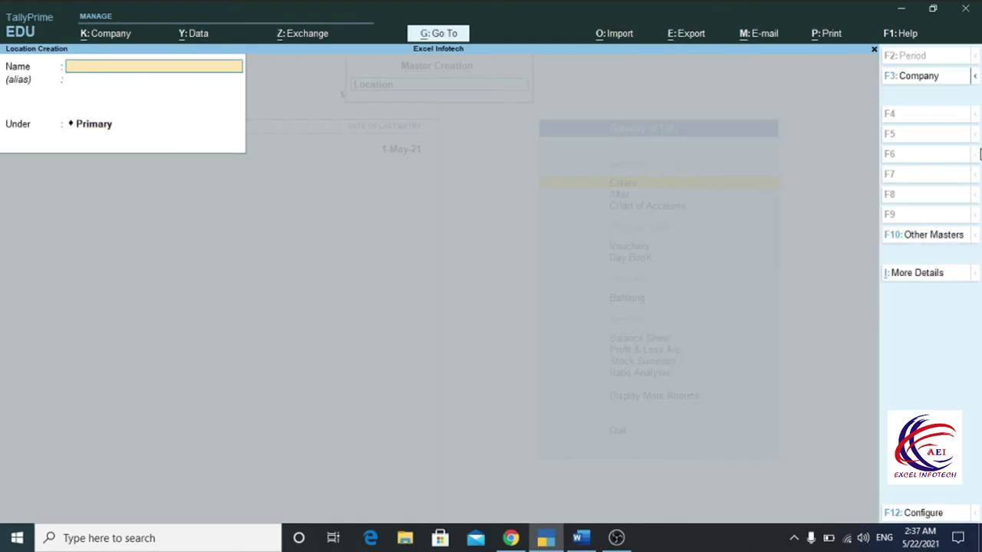
Create a second location named Burari under Primary, checking the Word table for the name, and leave location creation
key("alt+Tab")
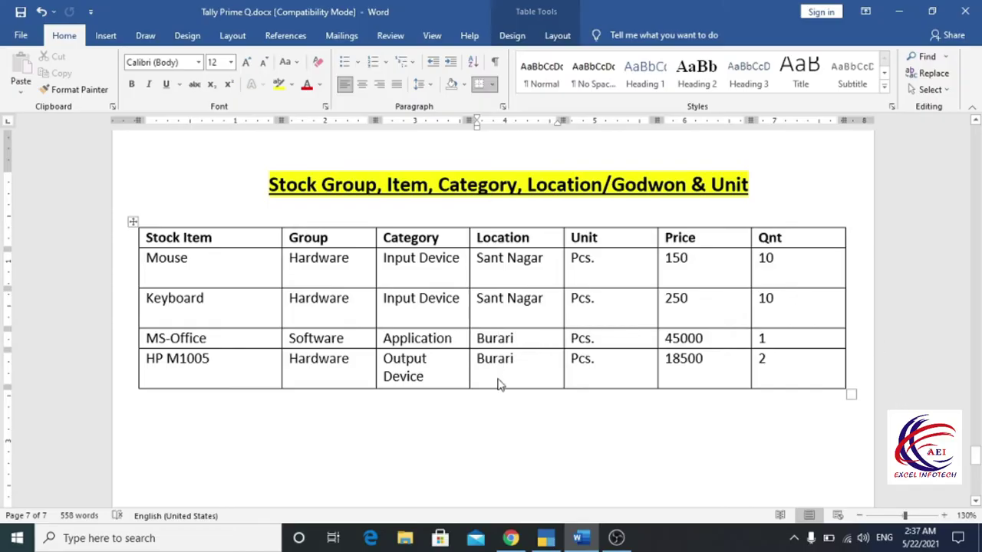
key("alt+Tab")
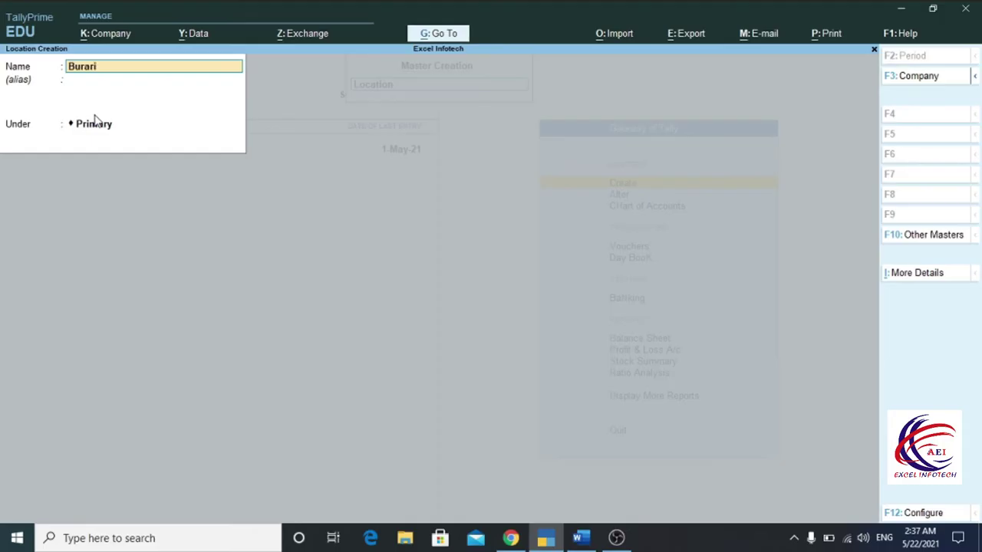
key("Return")
key("Return")
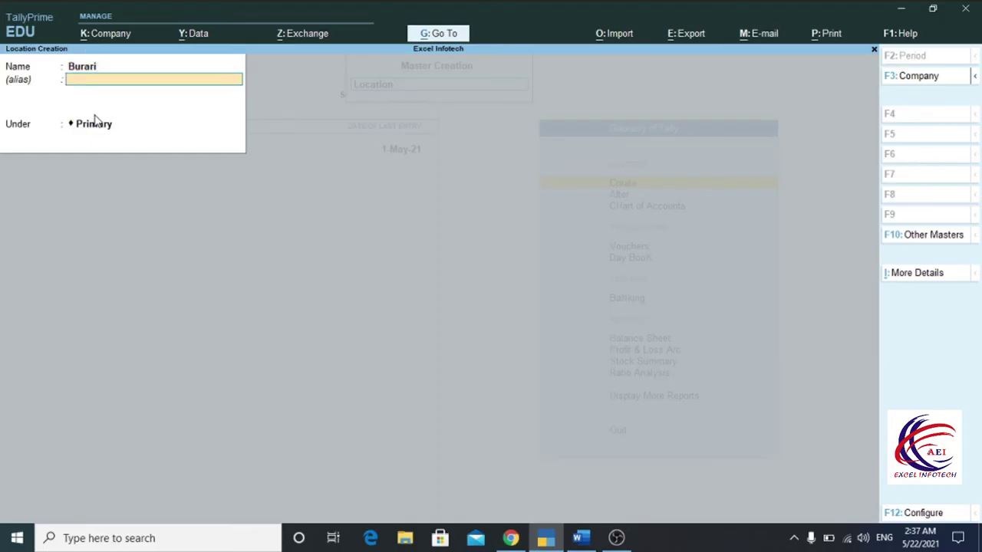
key("Return")
key("Return")
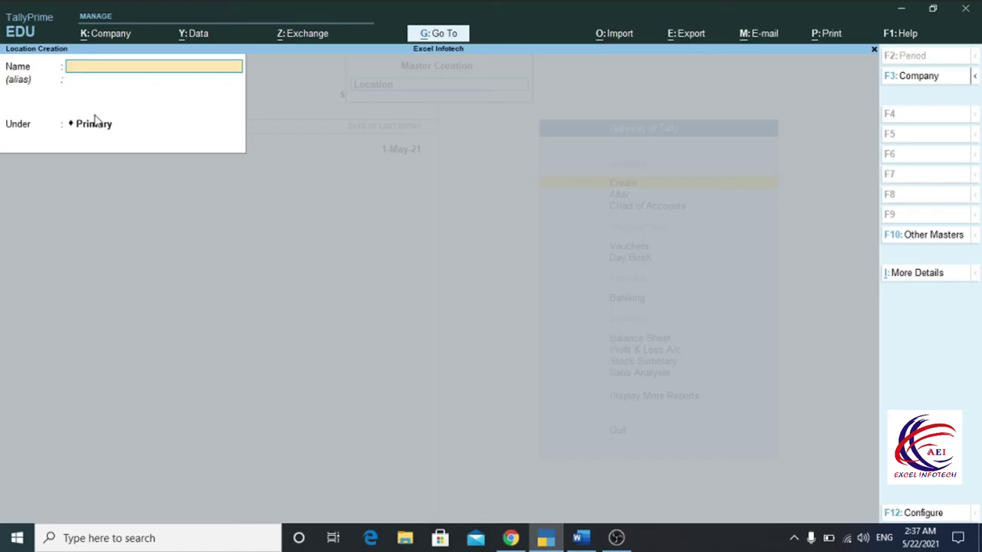
key("Escape")
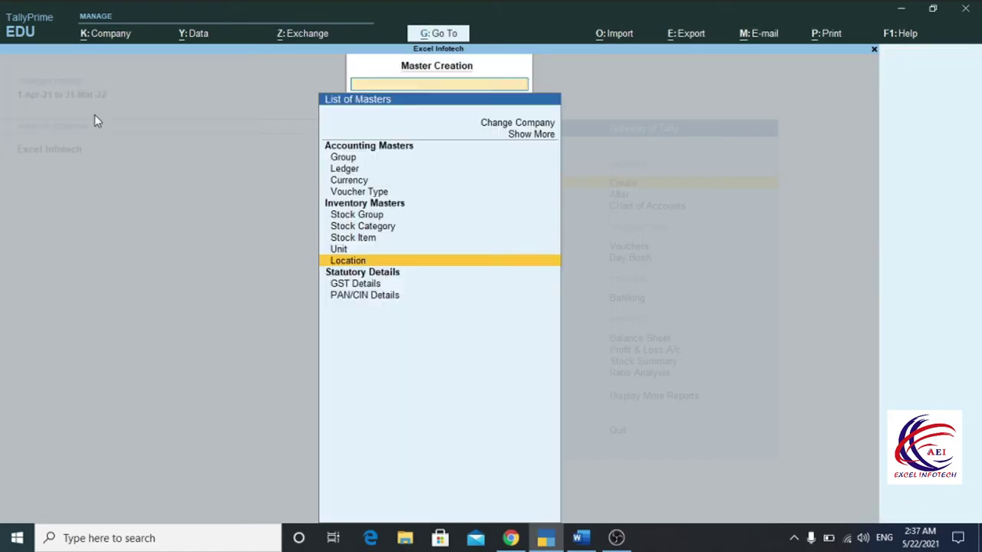
key("Escape")
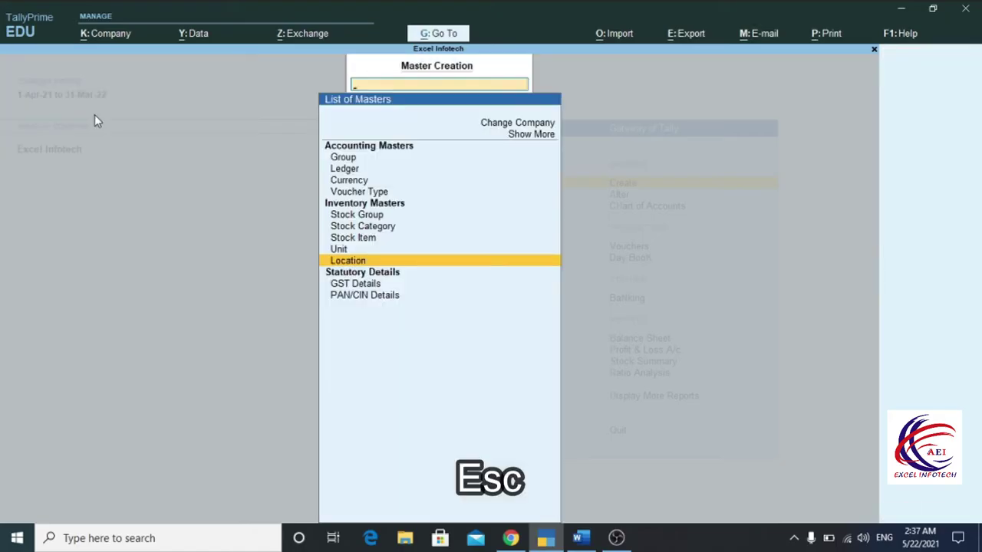
Create a simple unit with symbol Pcs., formal name Pices, quantity code PCS-PIECES and 0 decimal places, checking the Word table
left_click(339, 250)
left_click(580, 538)
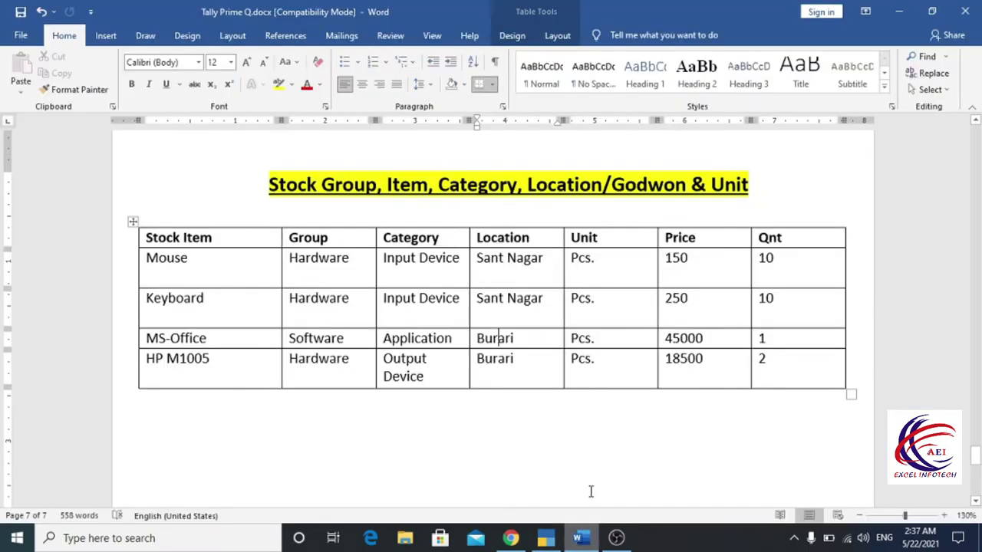
left_click(574, 313)
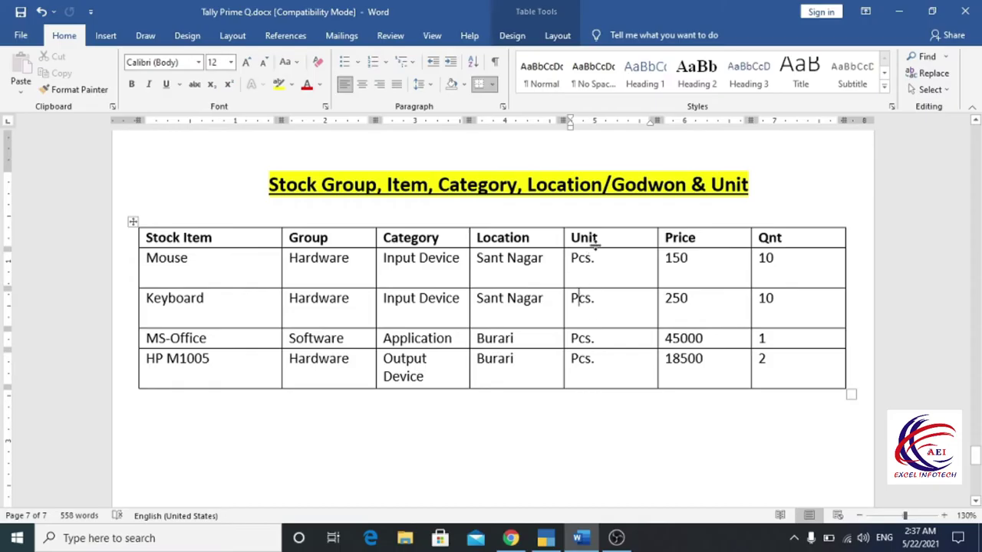
key("alt+Tab")
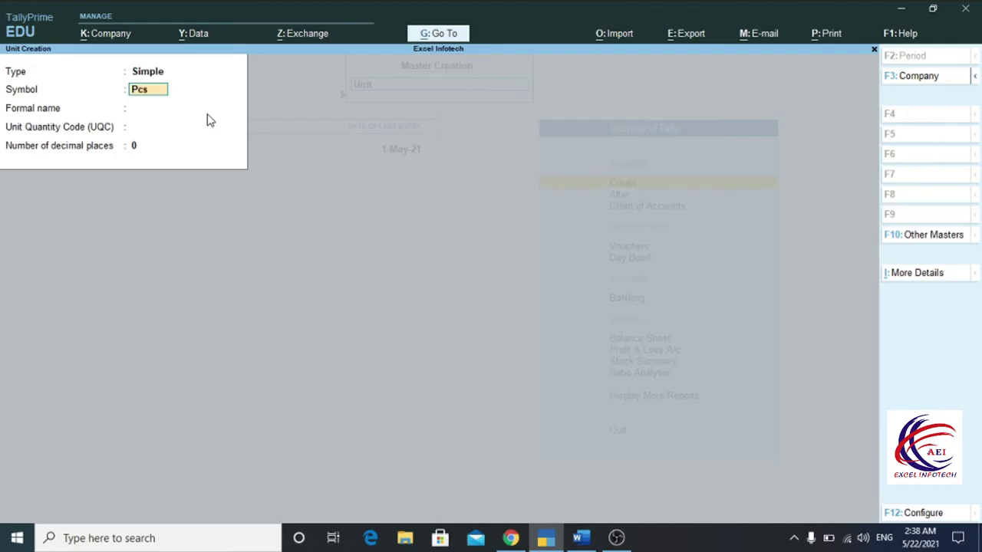
key("Return")
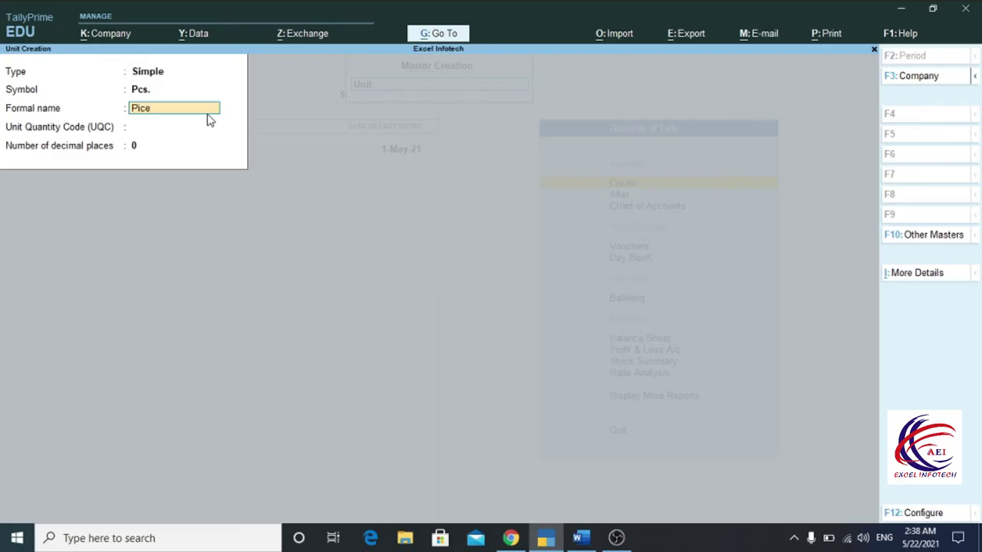
key("Return")
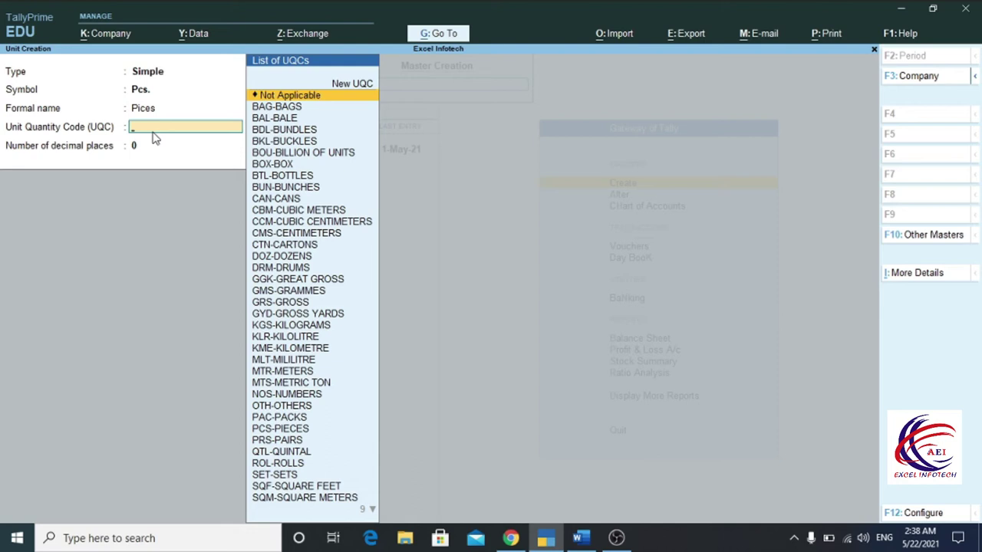
type("p")
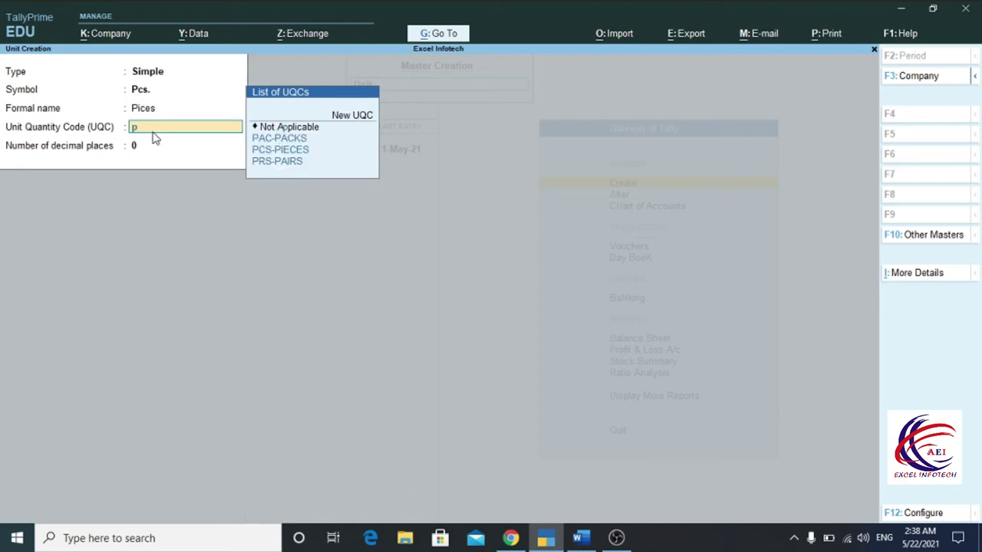
left_click(286, 151)
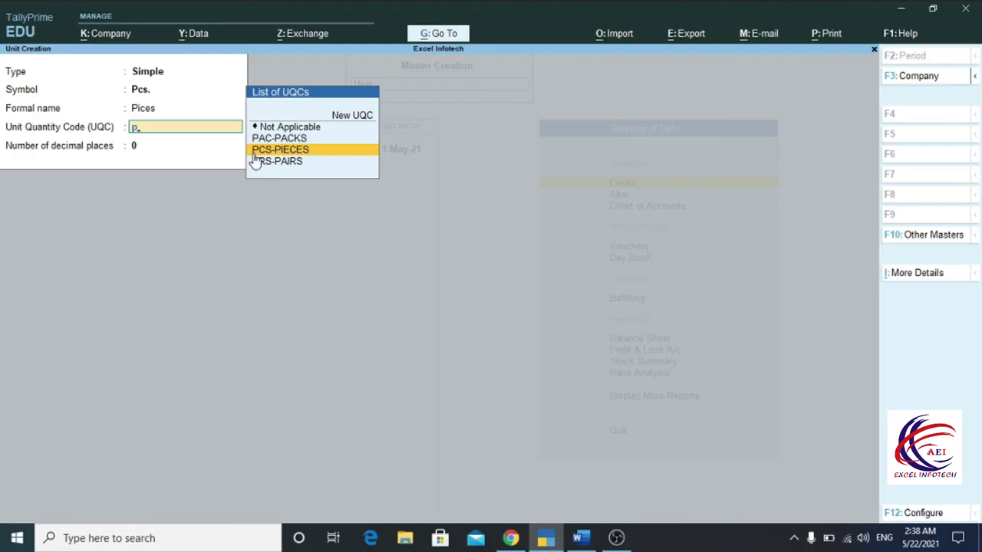
left_click(299, 152)
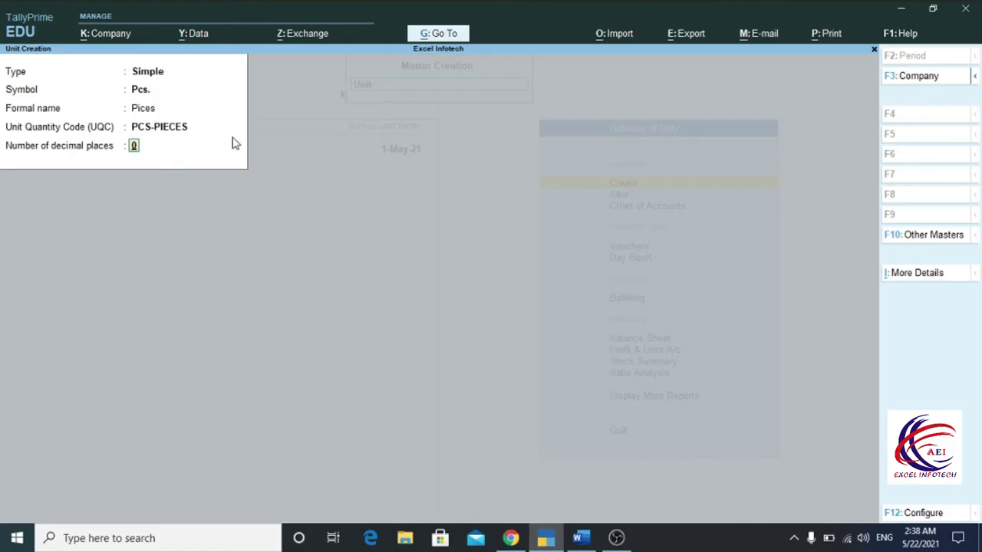
key("Return")
key("Return")
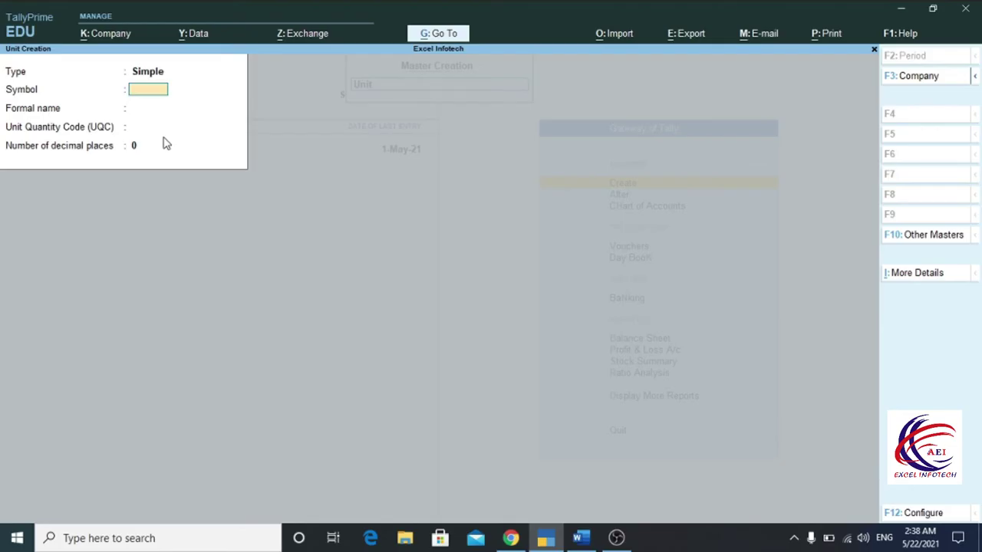
Check the Unit column of the Word stock table for further units, and leave unit creation in TallyPrime
left_click(568, 541)
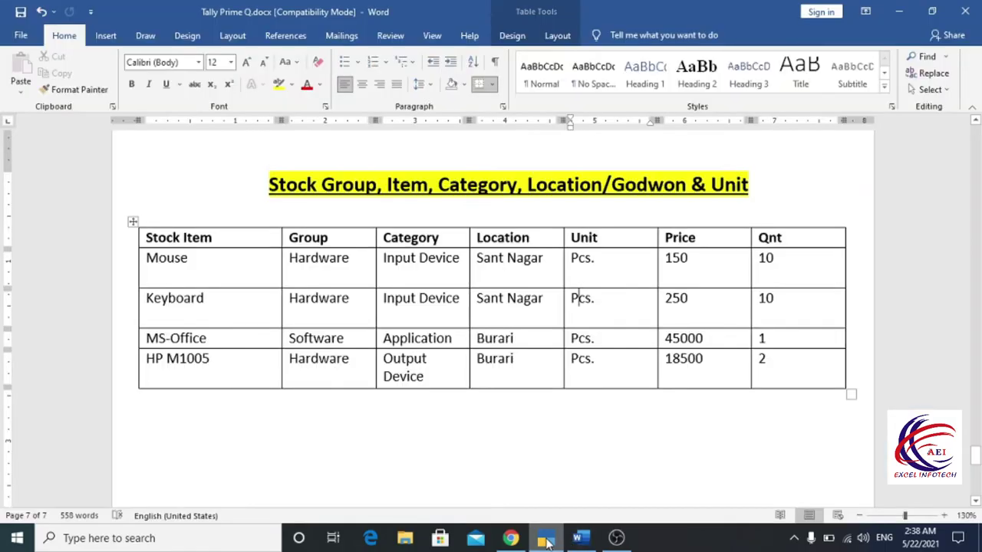
left_click(549, 541)
key("Escape")
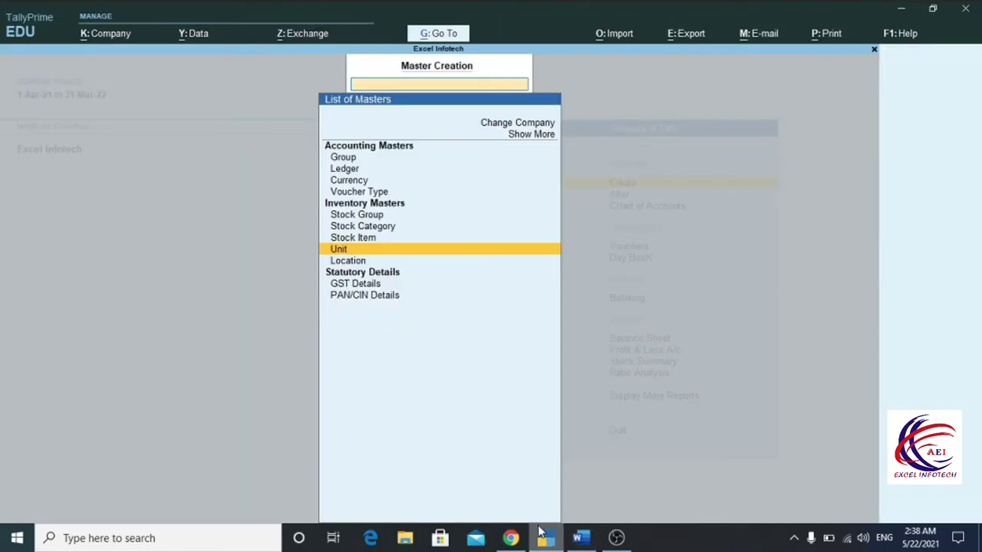
Create a stock category named Input Device under Primary, checking the category names in the Word stock table
key("Up")
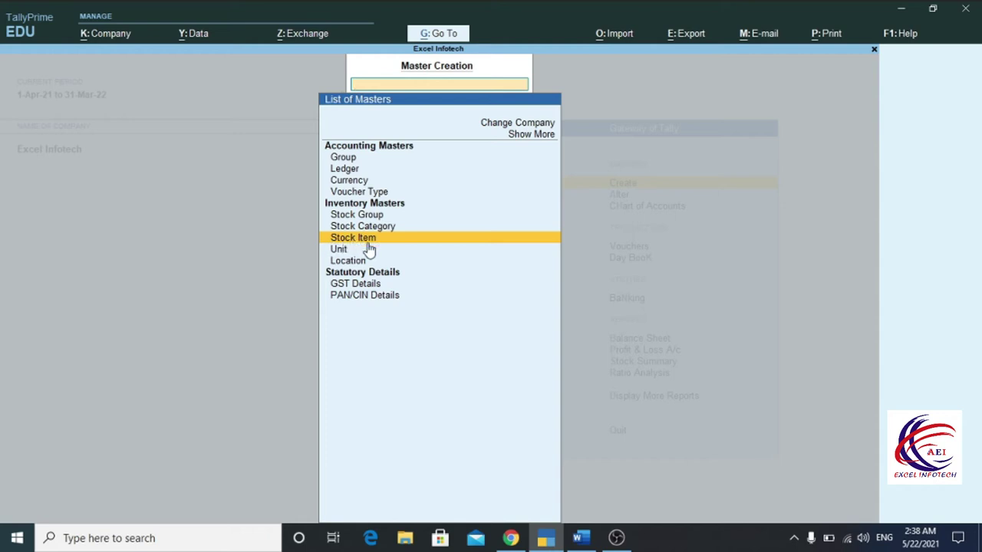
key("Up")
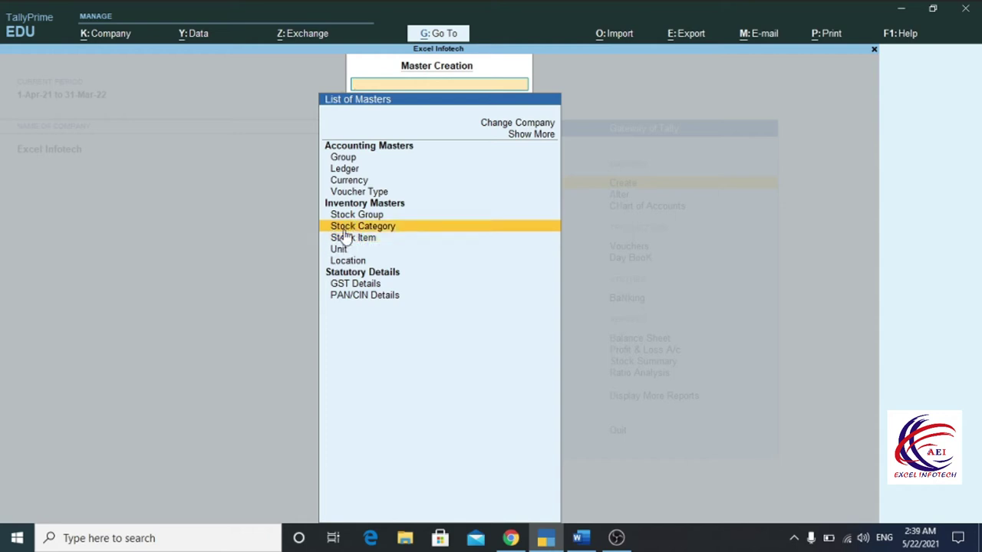
left_click(581, 538)
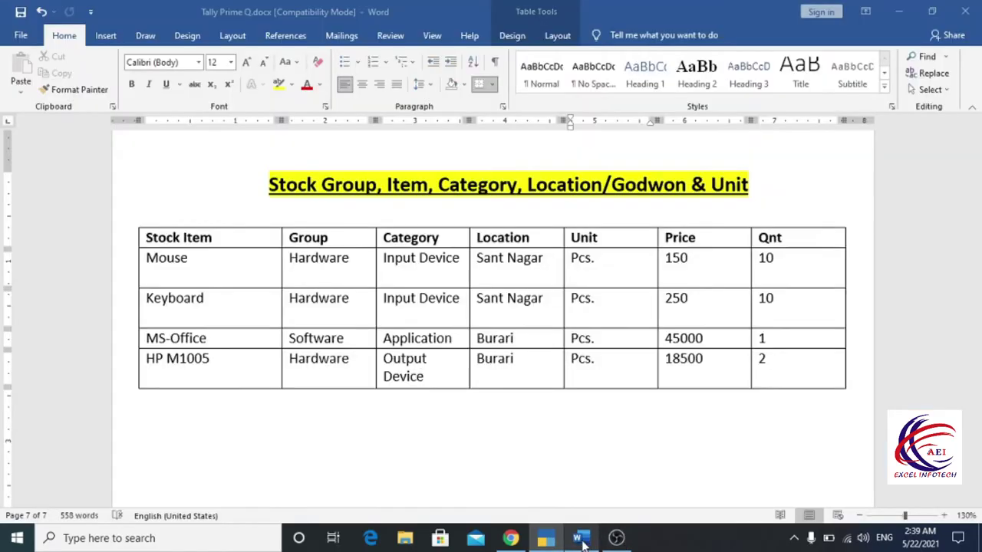
left_click(412, 264)
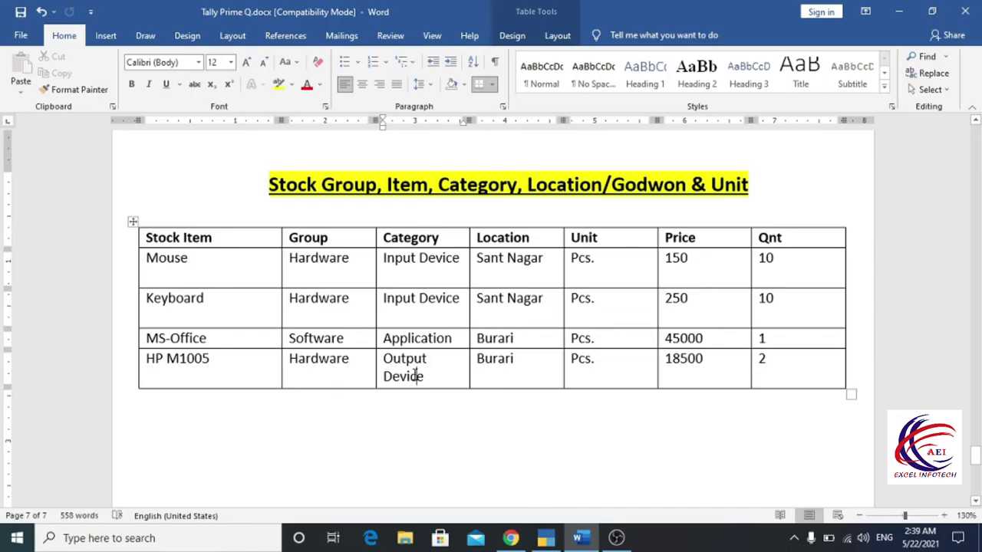
left_click(545, 538)
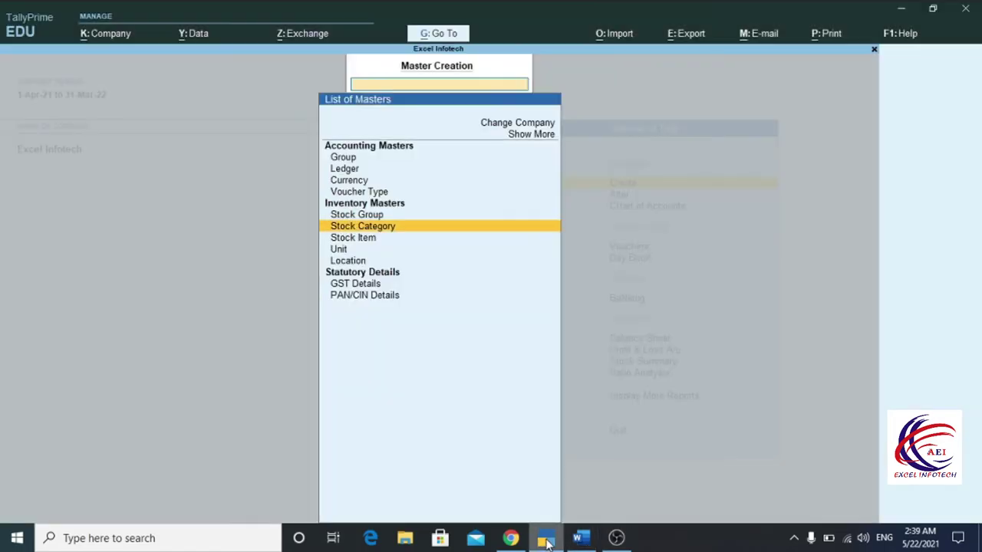
left_click(376, 227)
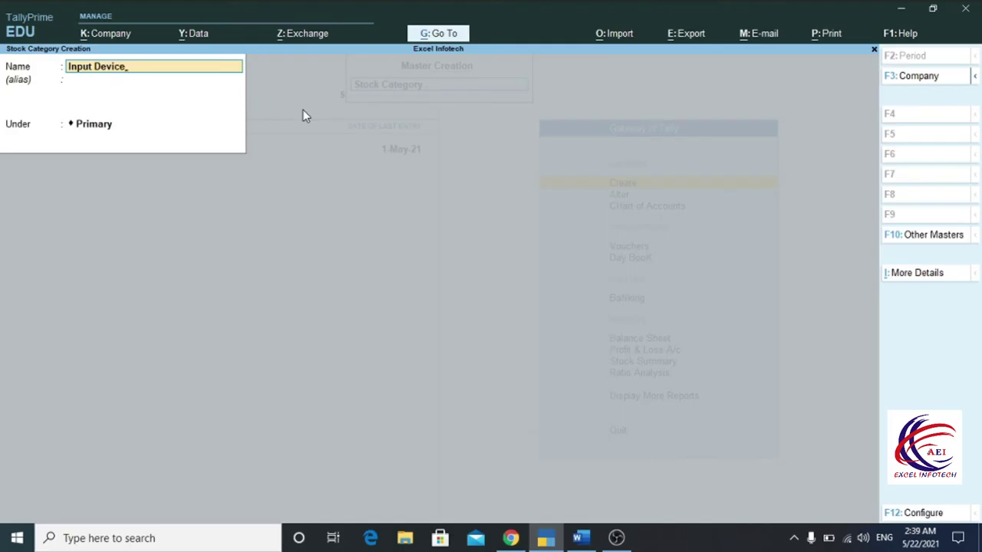
key("Return")
key("Return")
key("Return")
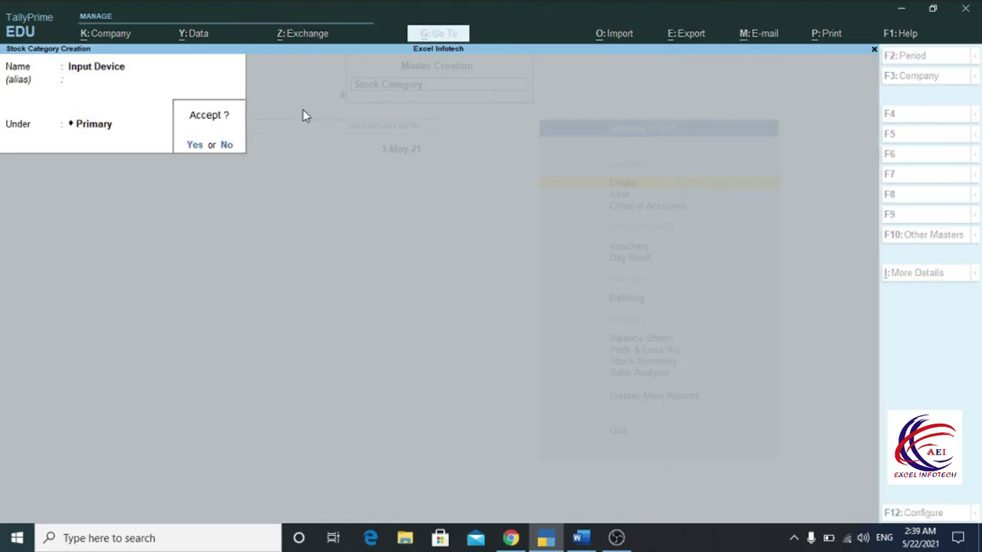
key("Return")
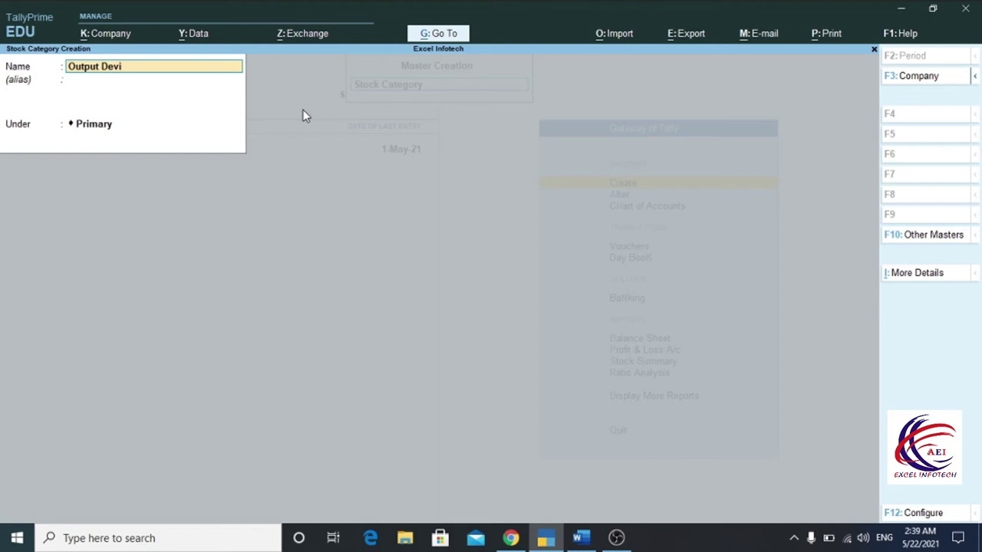
Create a second stock category named Output Device under Primary
type("Output Device")
key("Return")
key("Return")
key("Return")
Create a third stock category named Application under Primary, checking the Word table for the name
key("alt+Tab")
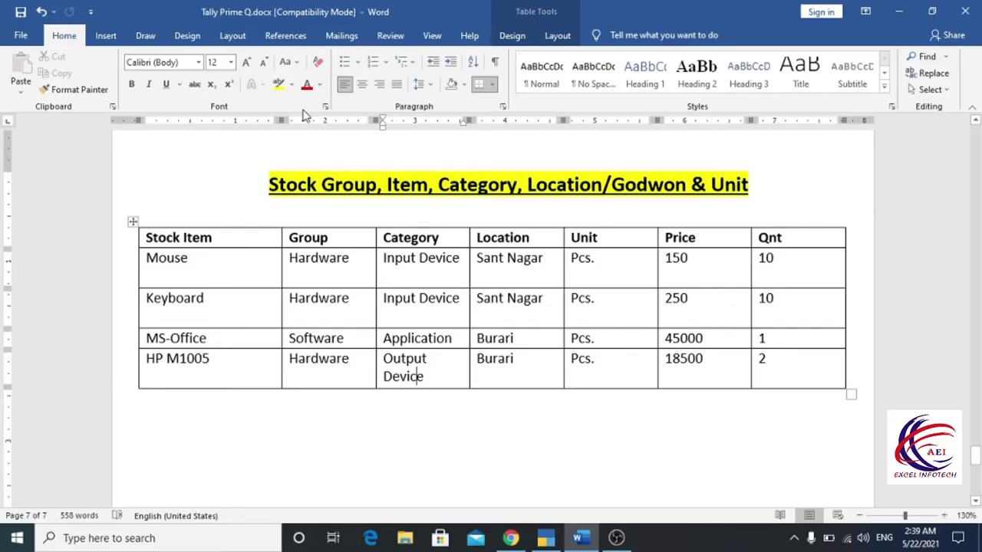
key("alt+Tab")
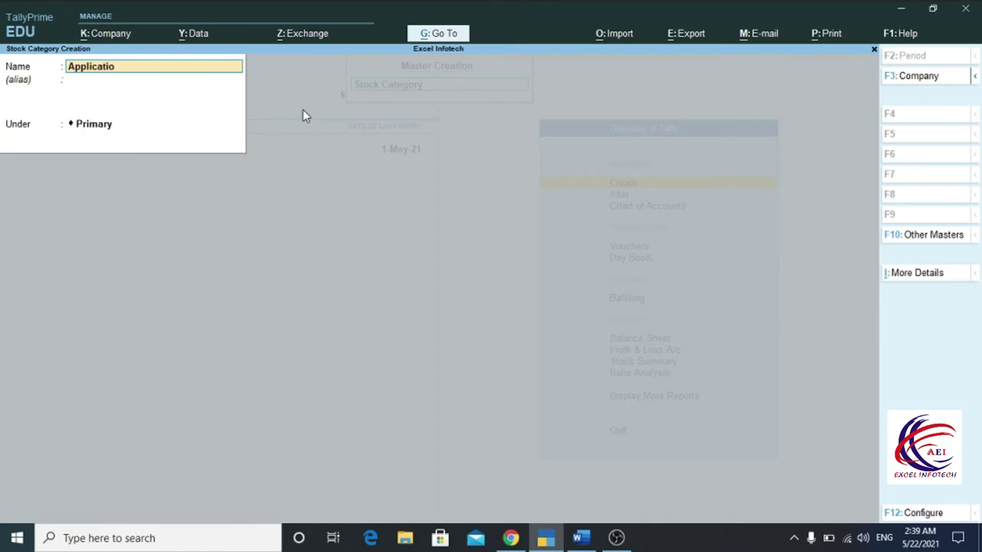
key("Return")
key("Return")
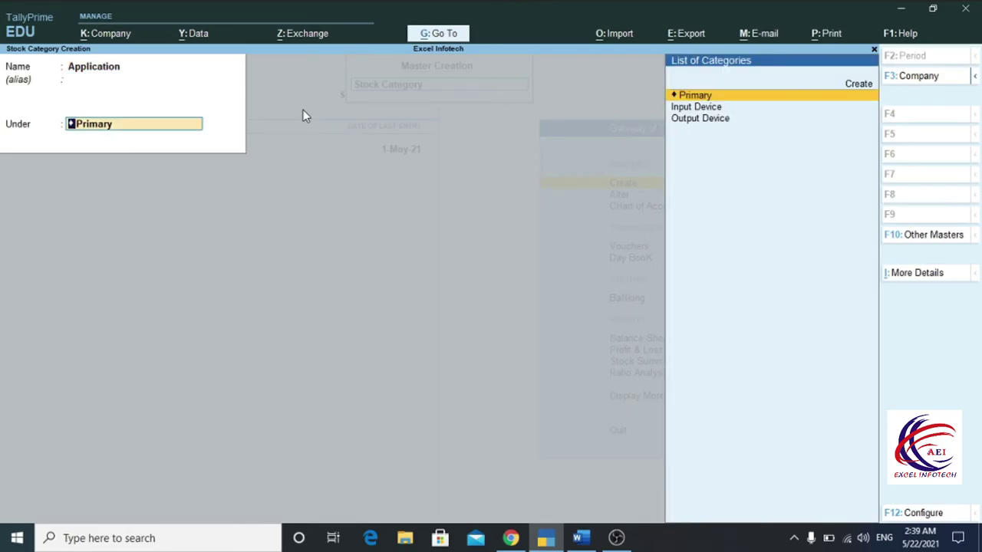
key("Return")
key("Return")
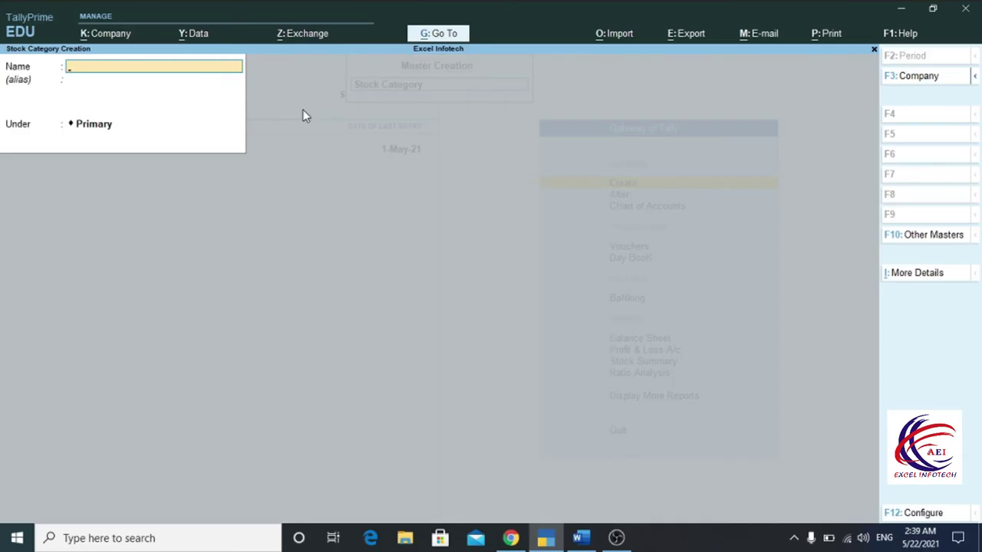
Review the stock item and group columns of the Word table, and leave stock category creation in TallyPrime
key("alt+Tab")
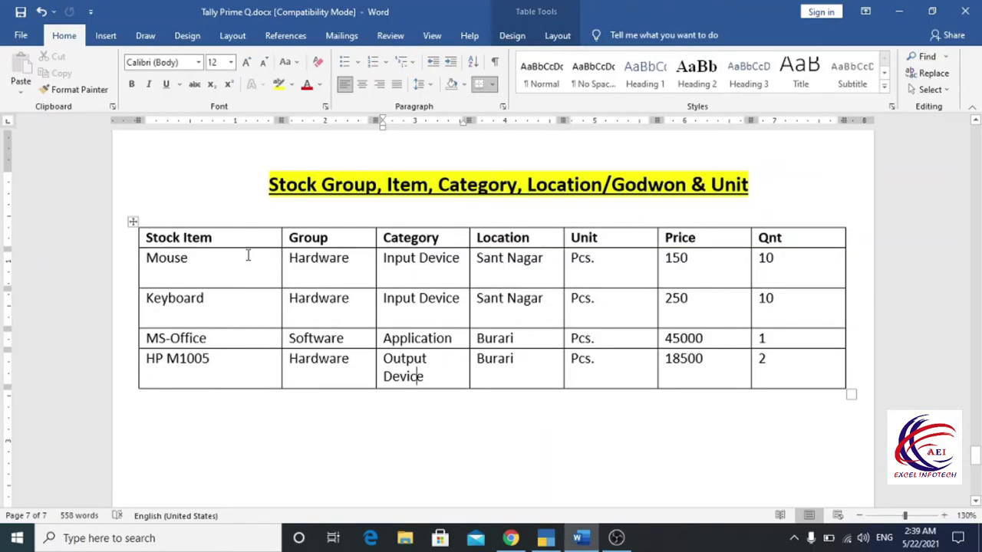
left_click(222, 239)
left_click(214, 277)
left_click(220, 325)
left_click(314, 299)
left_click(314, 338)
key("alt+Tab")
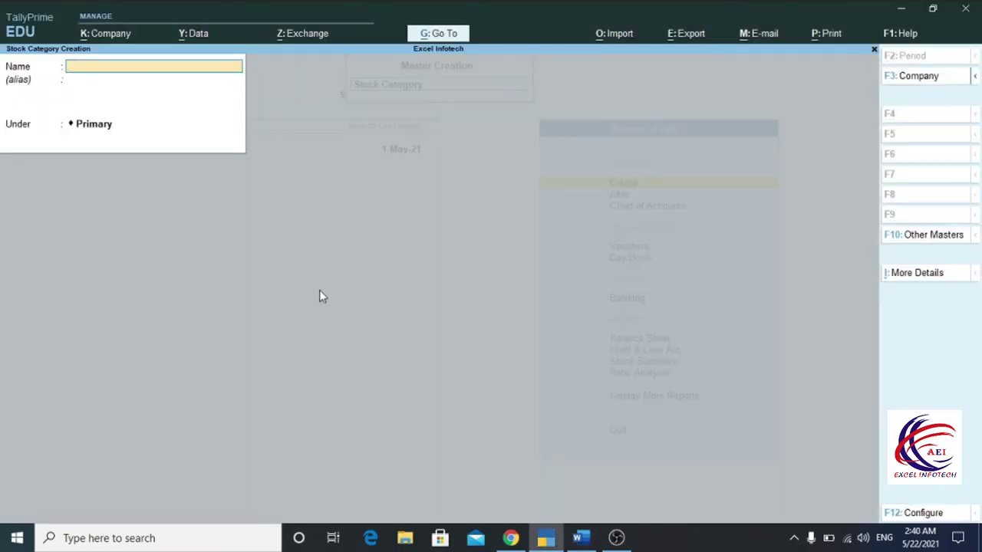
key("Escape")
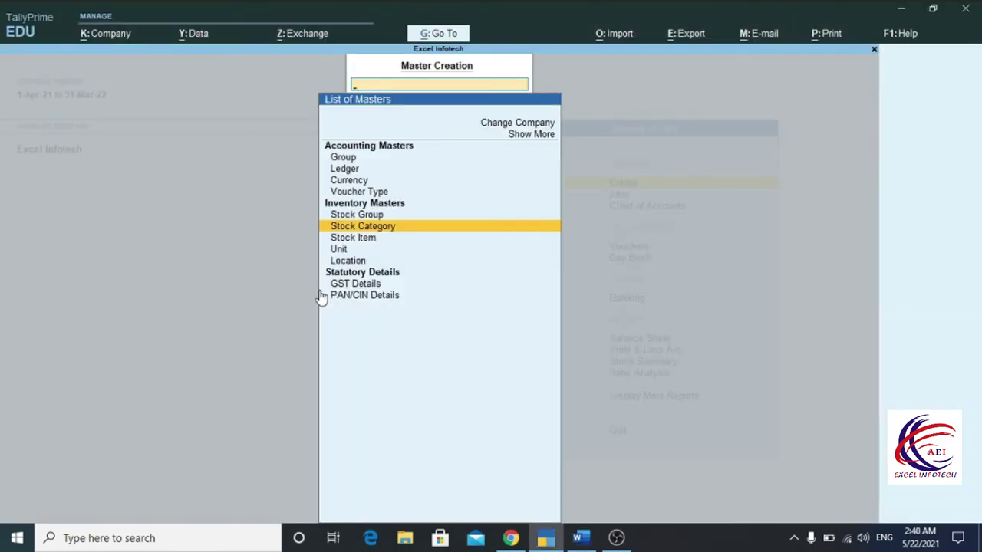
Create a stock group named Hardware under Primary with item quantities added, checking the Word table for the group names
left_click(359, 215)
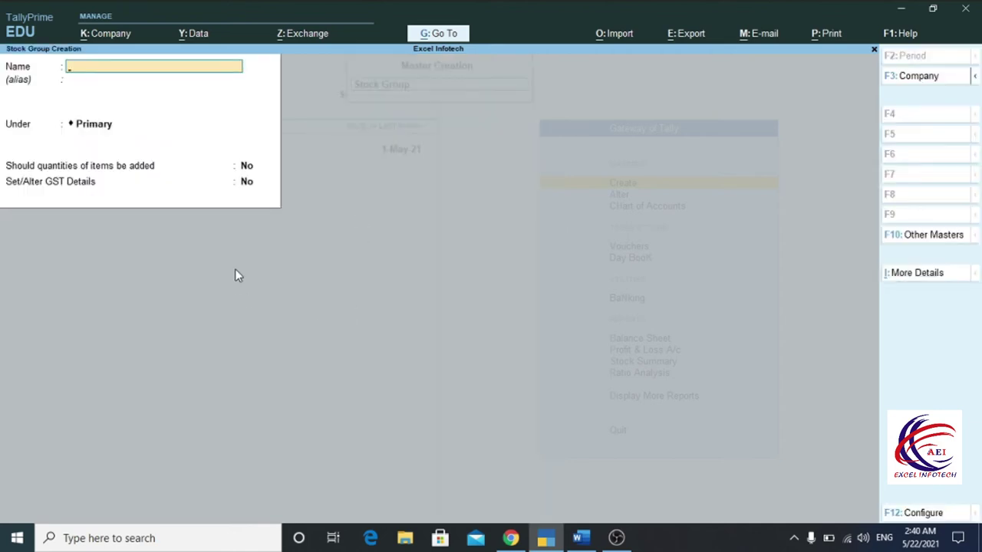
key("alt+Tab")
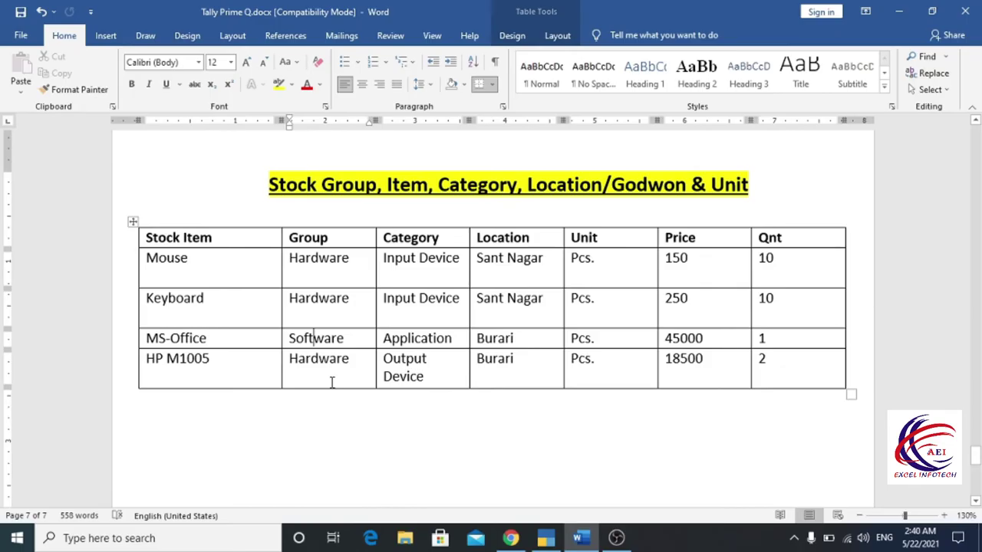
key("alt+Tab")
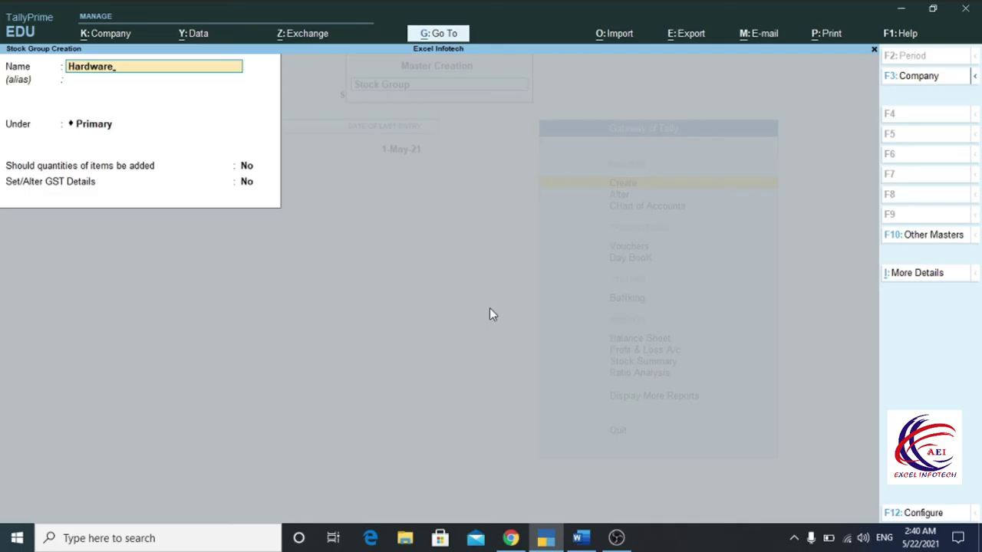
key("Return")
key("Return")
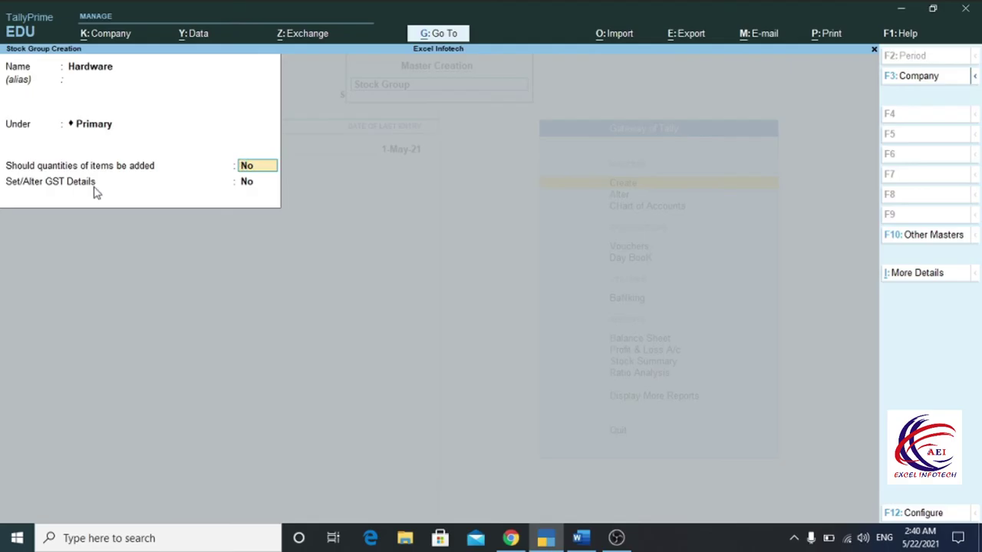
type("y")
key("Return")
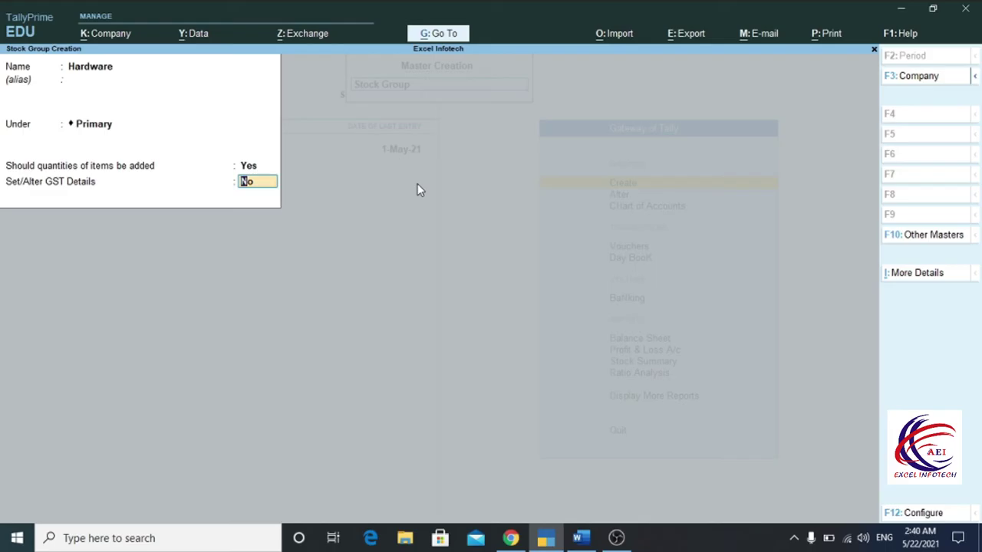
key("Return")
key("Return")
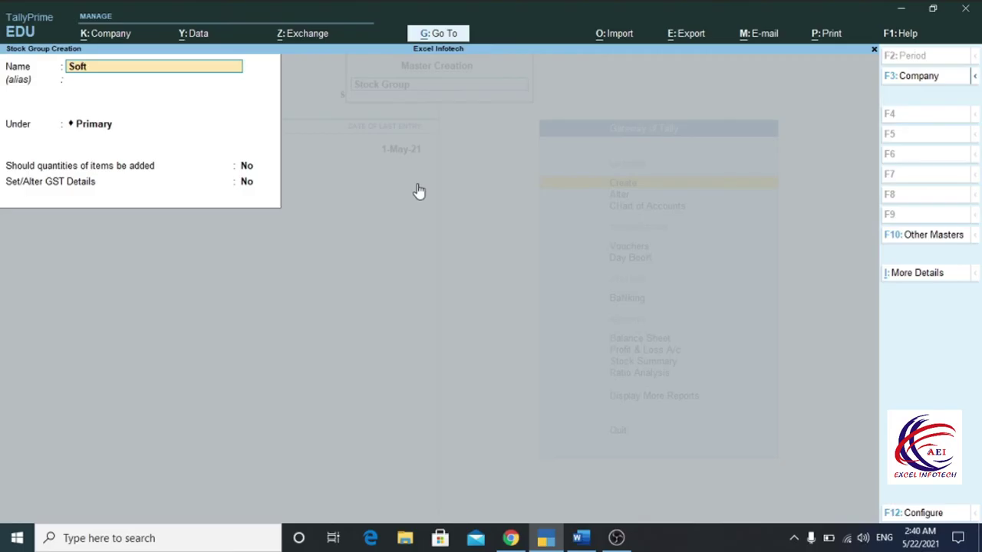
Create a second stock group named Software under Primary with item quantities added
key("Return")
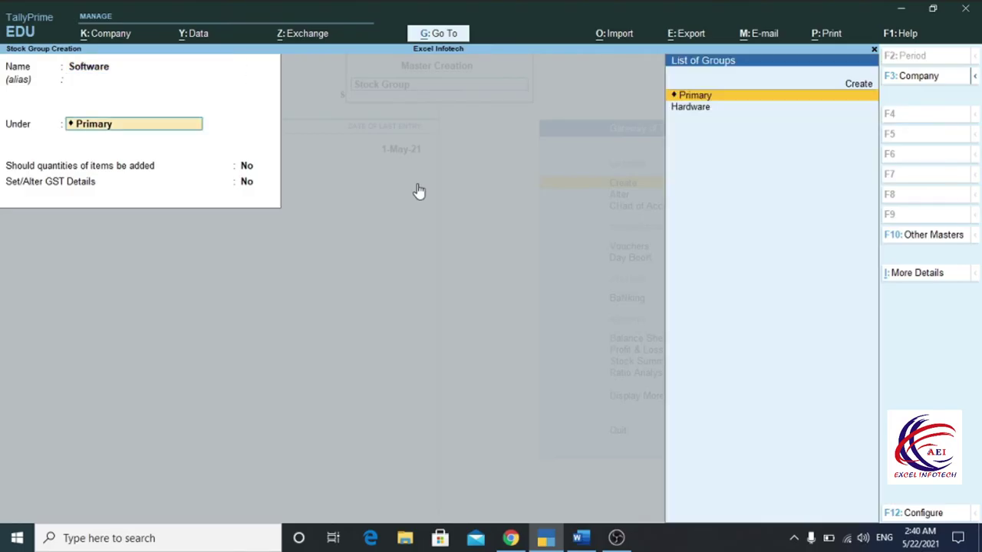
key("Return")
type("y")
key("Return")
key("Return")
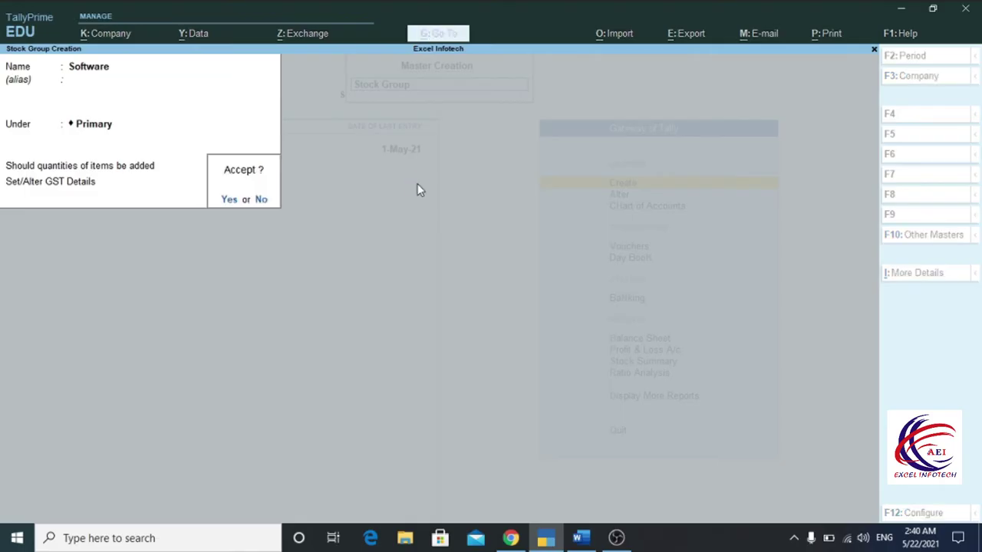
key("y")
Check the stock item names in the Word table, and leave stock group creation in TallyPrime
key("alt+Tab")
key("Left")
key("Left")
key("Left")
key("Left")
key("Left")
key("Left")
key("Left")
key("Left")
key("Left")
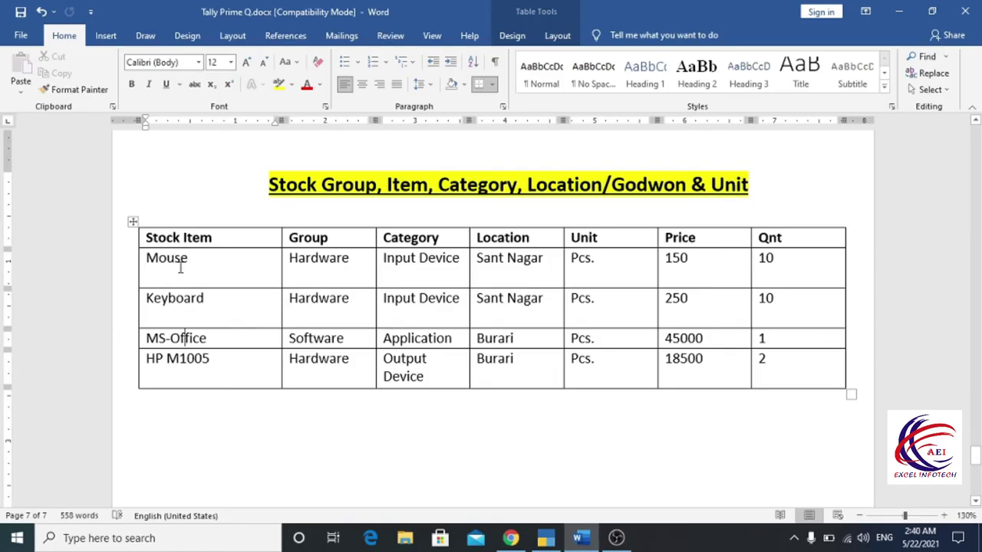
key("alt+Tab")
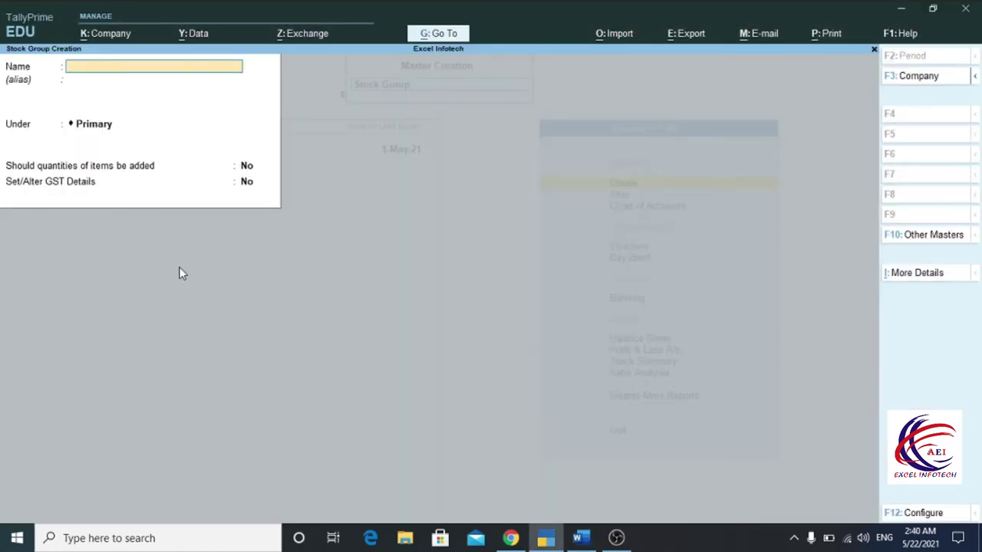
key("Escape")
key("y")
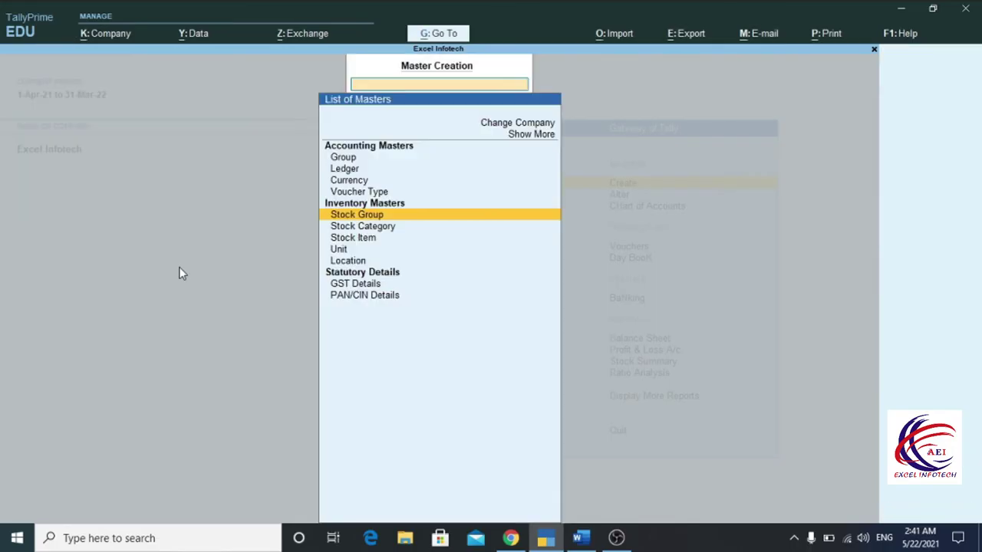
Start creating a stock item and enable the use of stock categories for stock items in its configuration
left_click(355, 239)
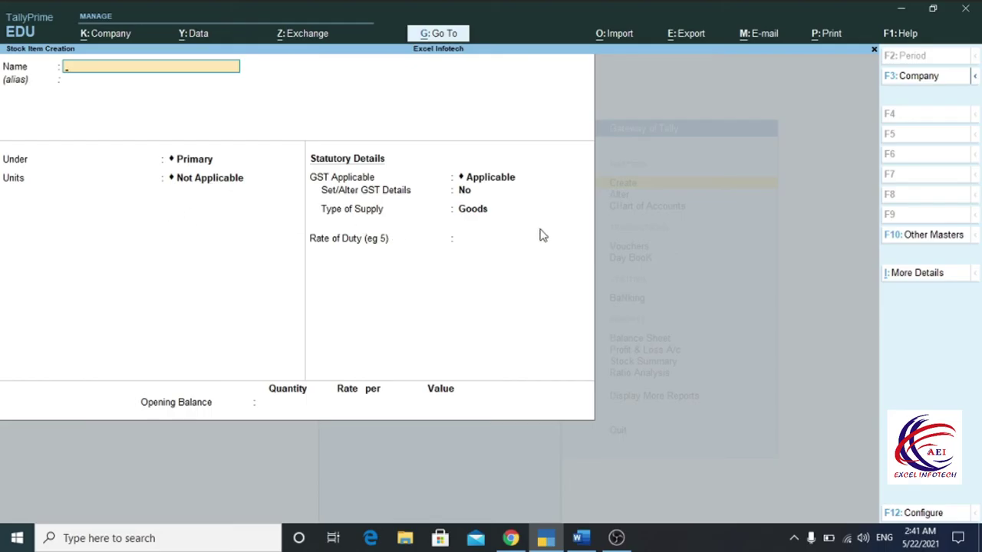
key("F12")
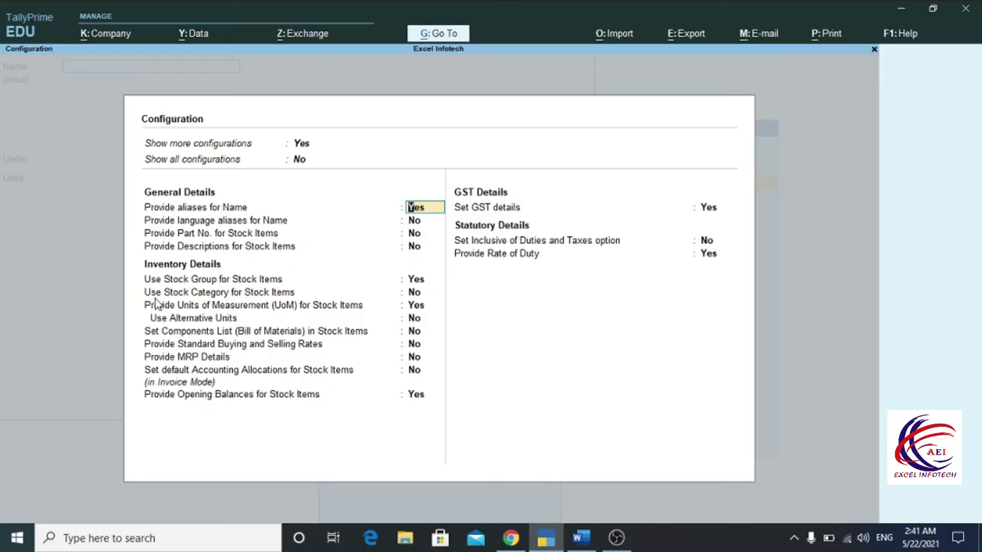
left_click(413, 296)
type("y")
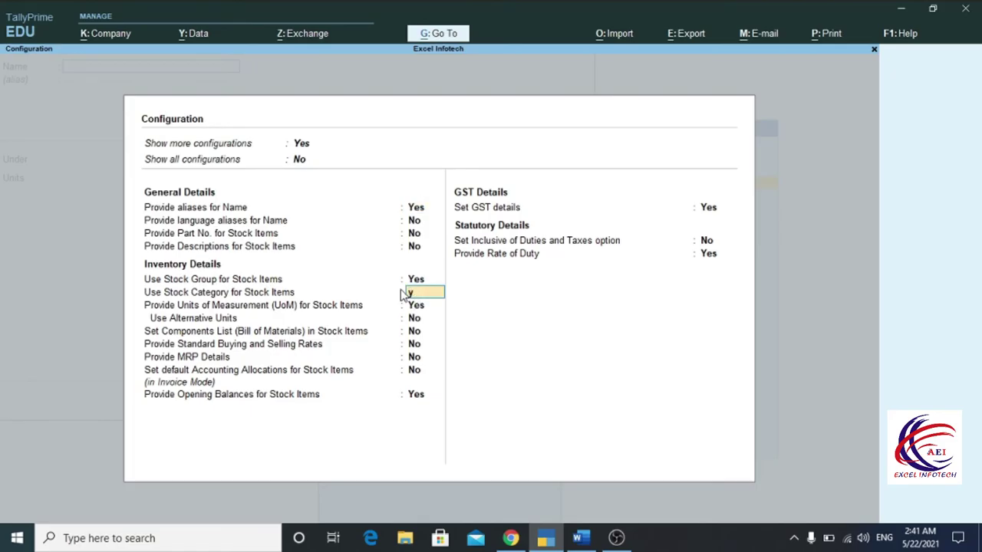
key("Return")
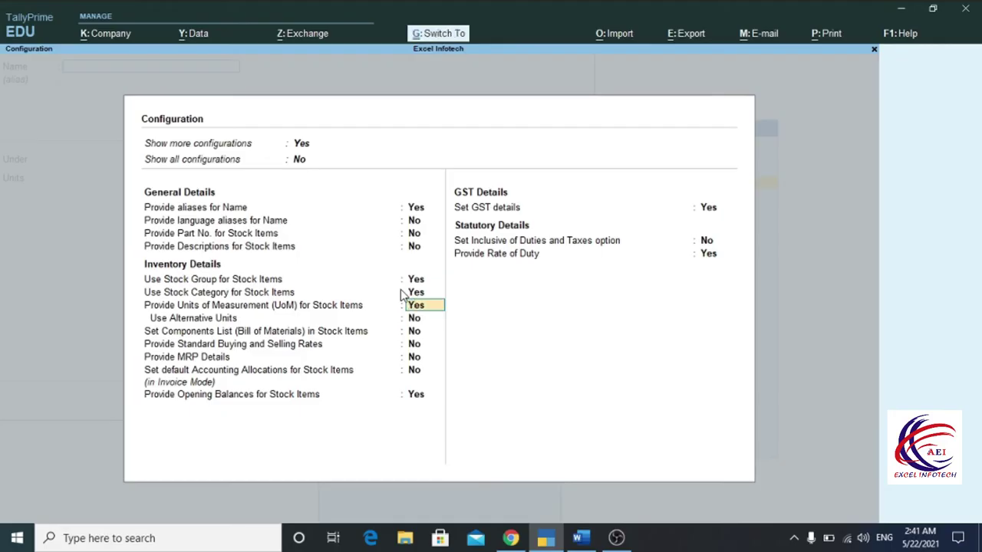
key("ctrl+a")
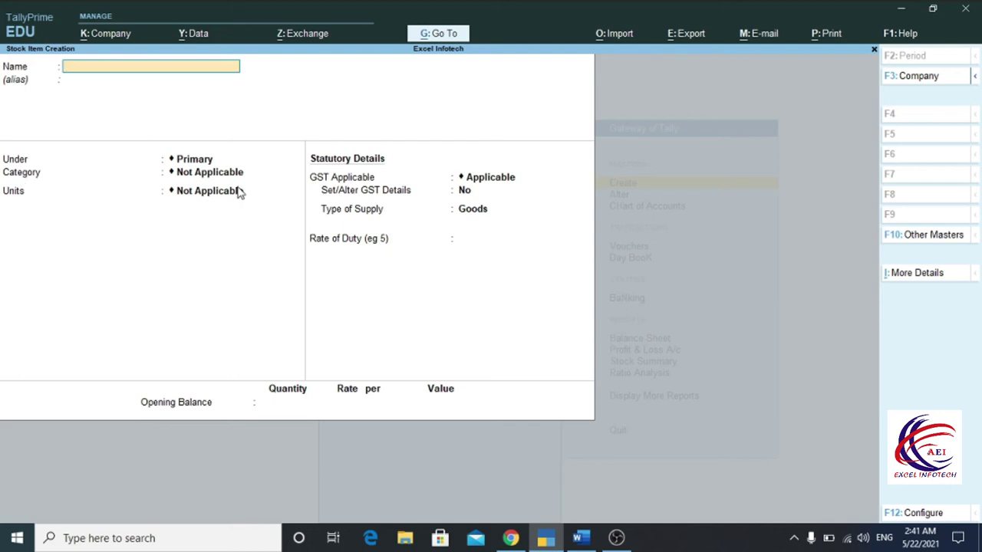
Check the first stock item in the Word table, then name the TallyPrime stock item Mouse under the Hardware group
left_click(581, 538)
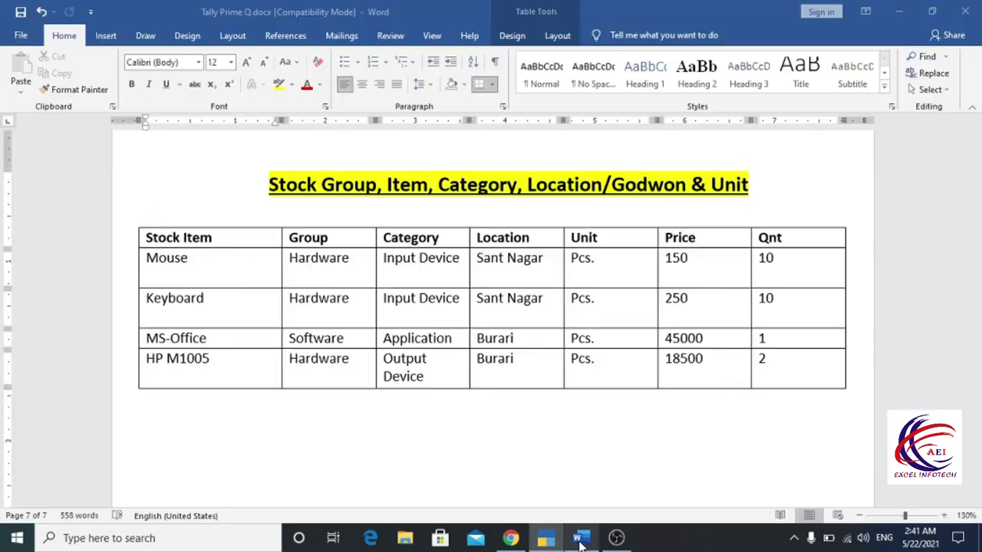
left_click(174, 259)
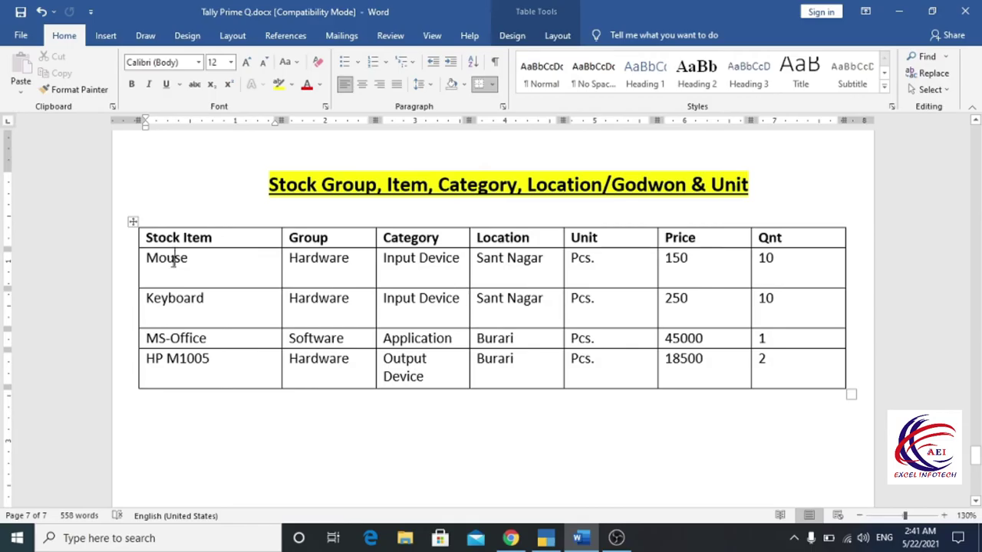
key("alt+Tab")
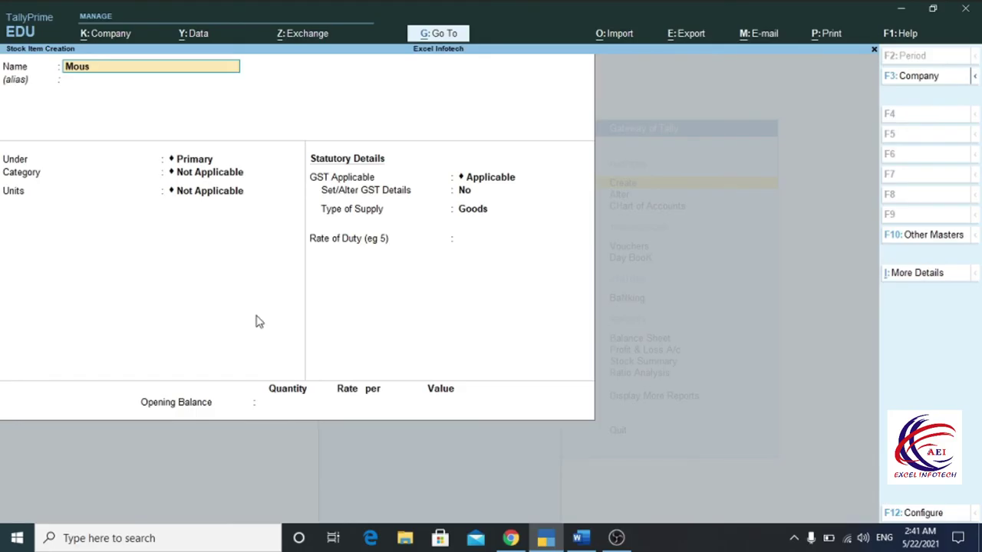
key("Return")
key("Return")
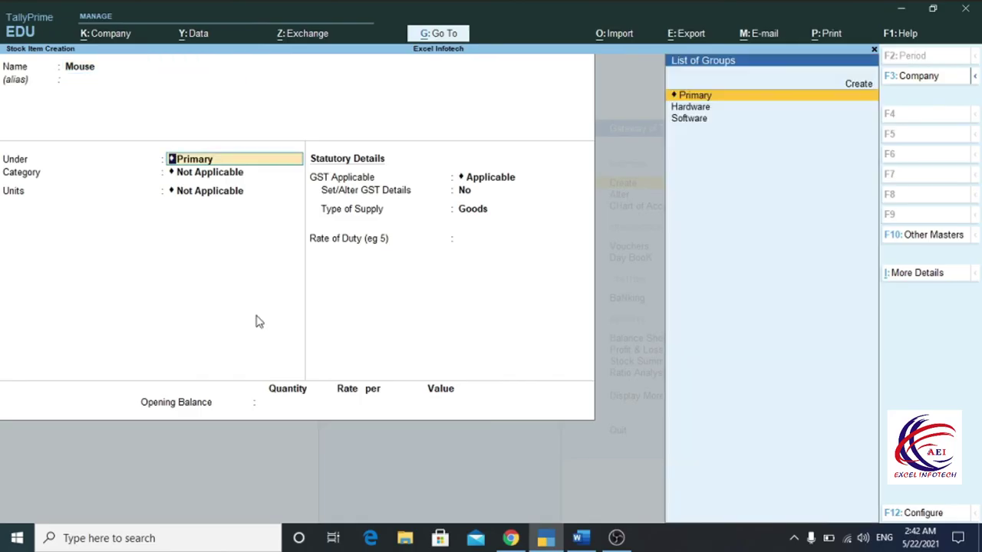
key("Down")
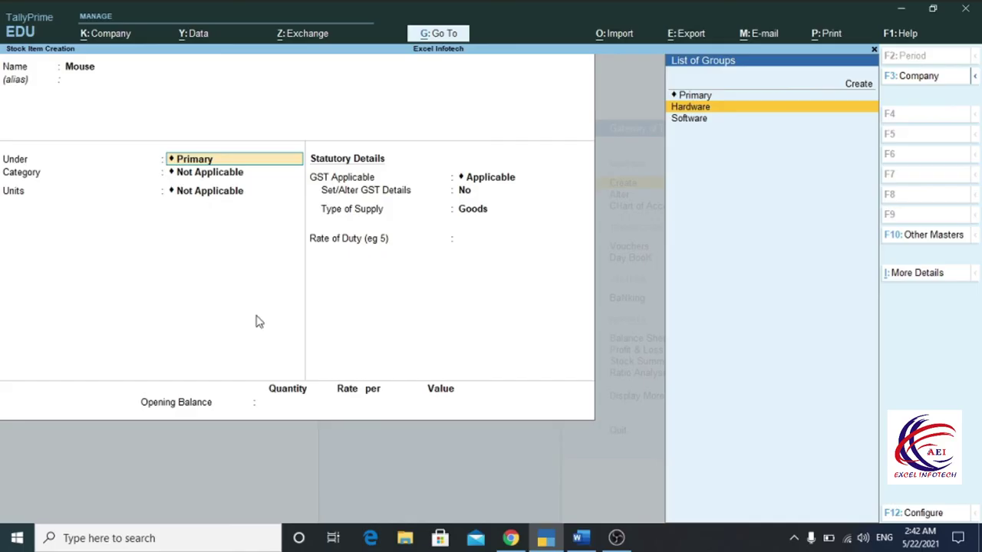
key("Return")
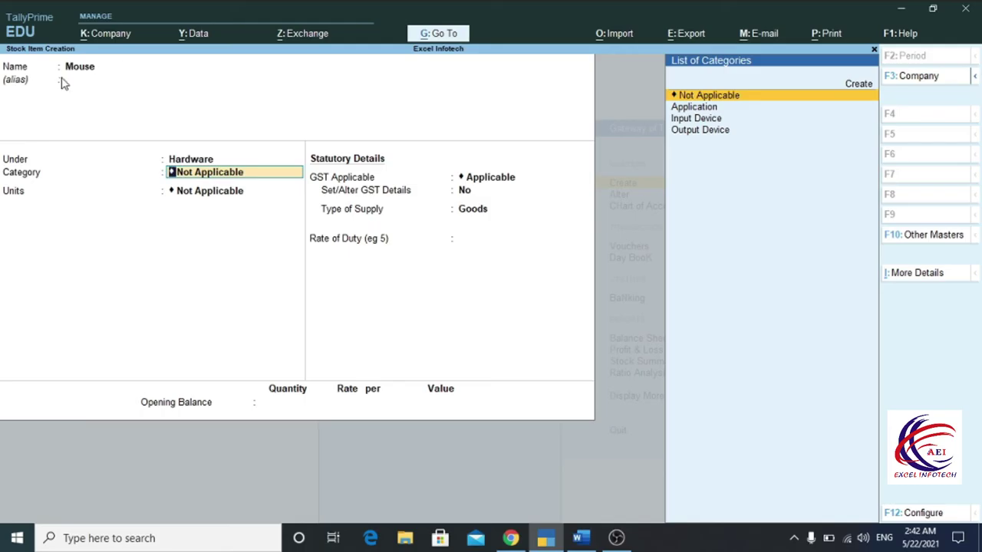
Assign Mouse the category Input Device and the unit Pcs., keeping the default statutory details
left_click(696, 121)
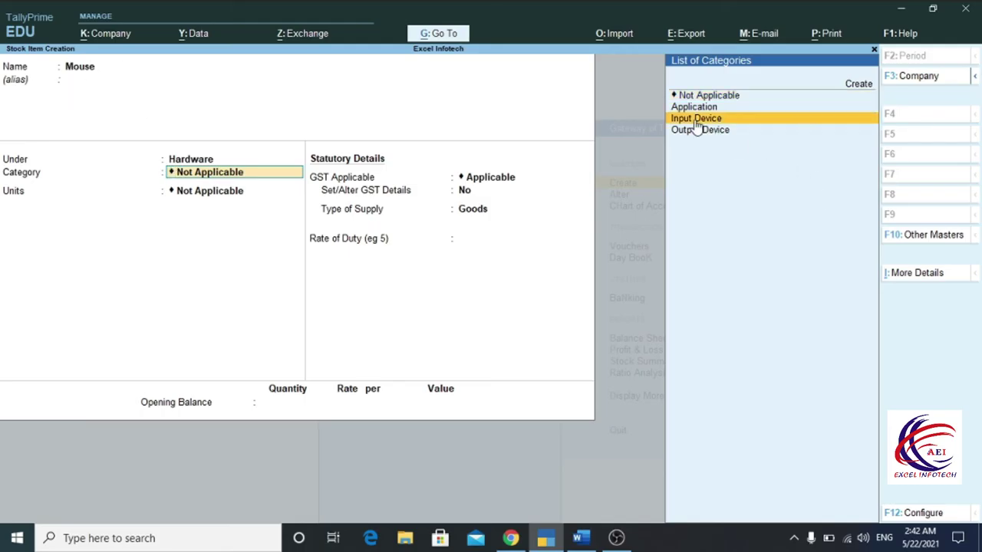
left_click(696, 121)
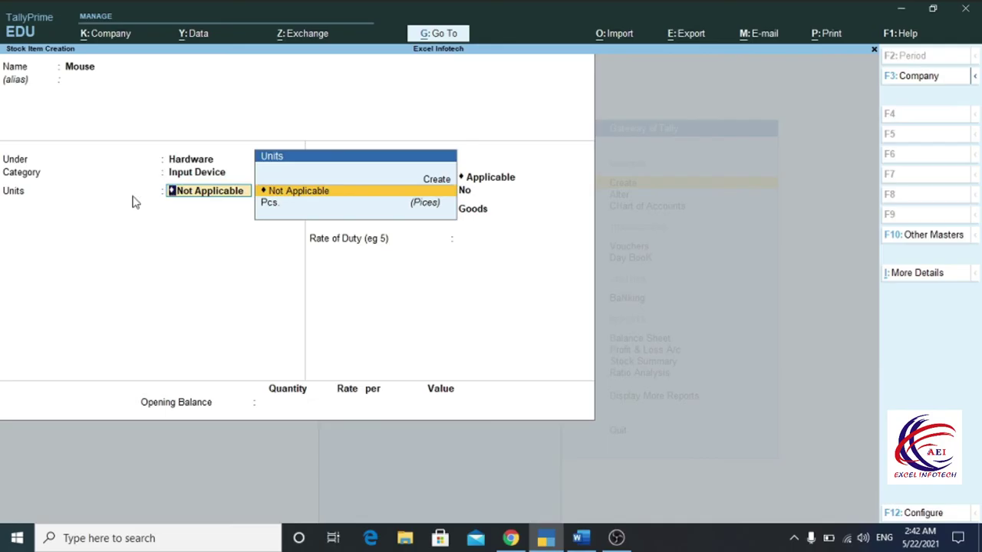
left_click(273, 207)
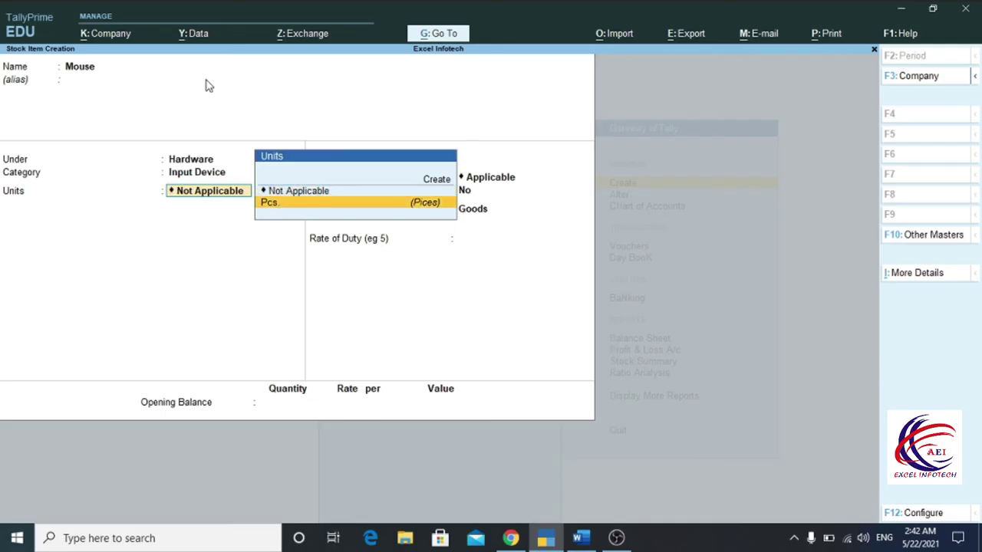
left_click(274, 207)
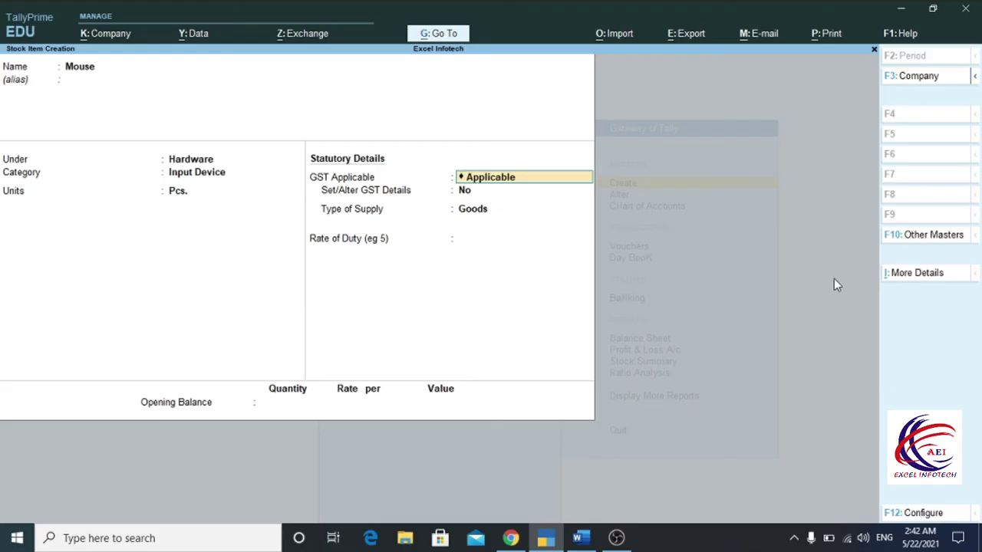
key("Return")
key("Return")
key("Return")
key("Return")
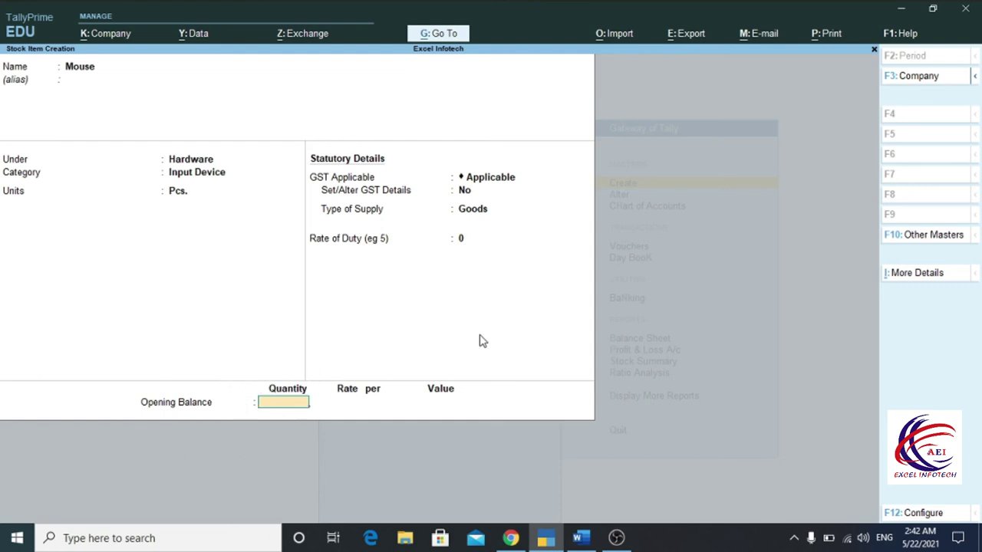
Check the quantity in Word, allocate Mouse's opening balance of 10 Pcs. to Sant Nagar at rate 150, and save the item
key("alt+Tab")
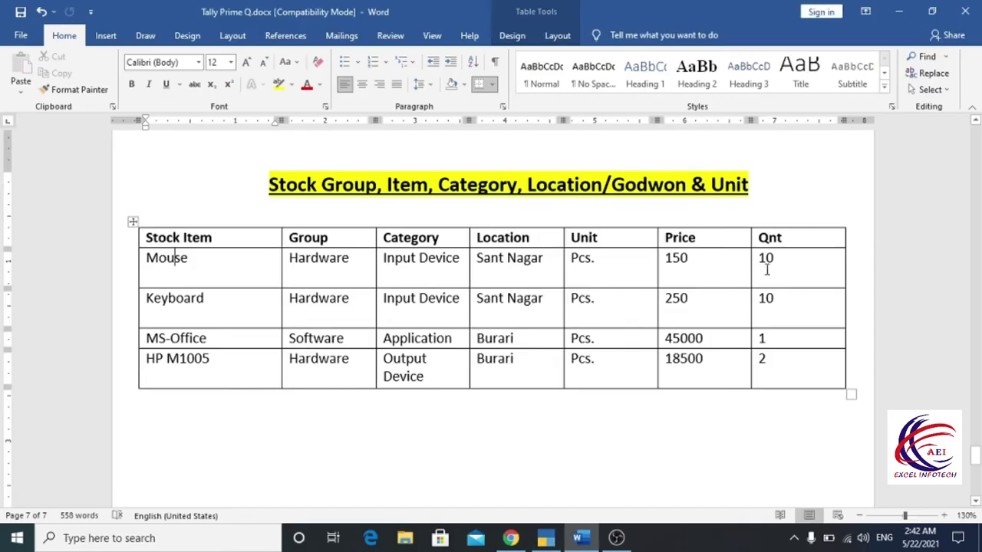
key("alt+Tab")
type("10")
key("Return")
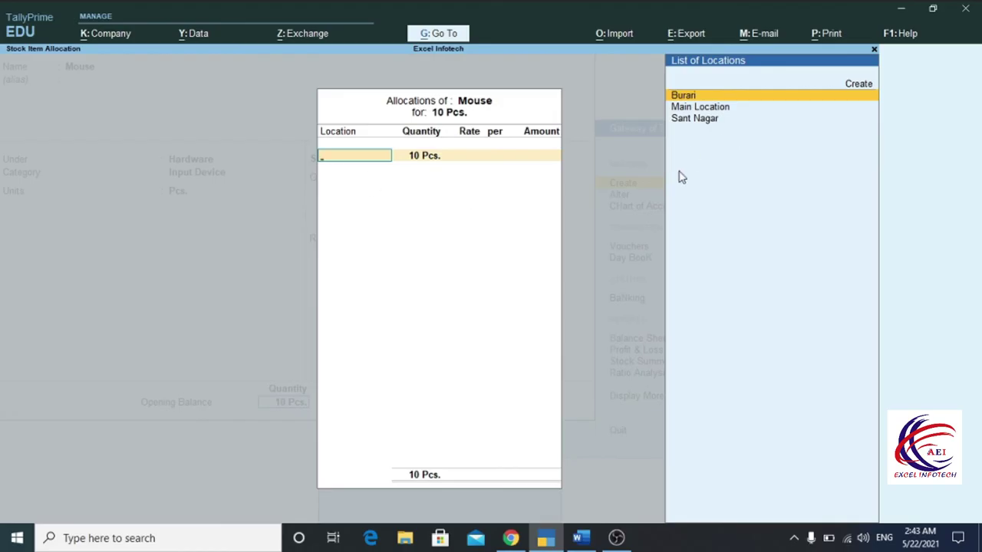
left_click(694, 118)
key("Return")
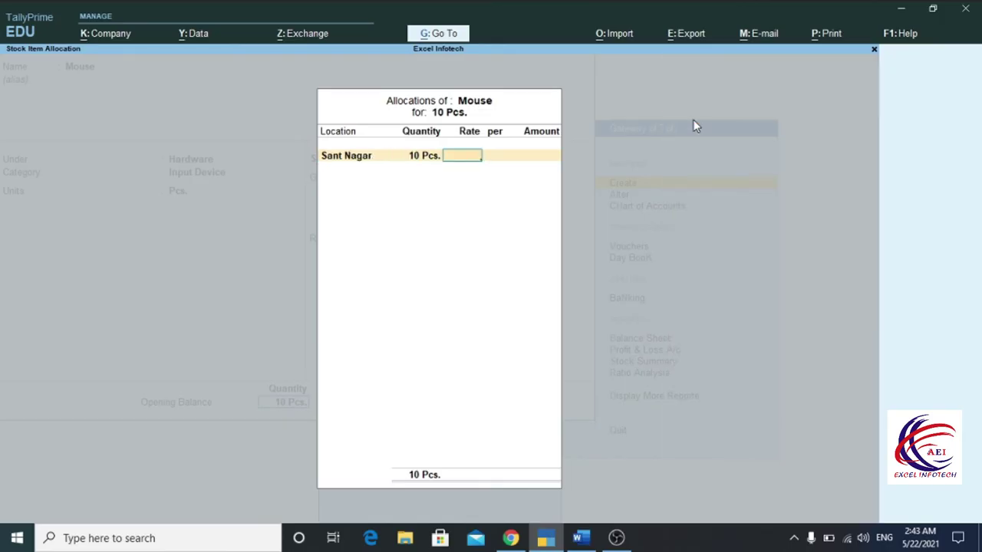
type("150")
key("Return")
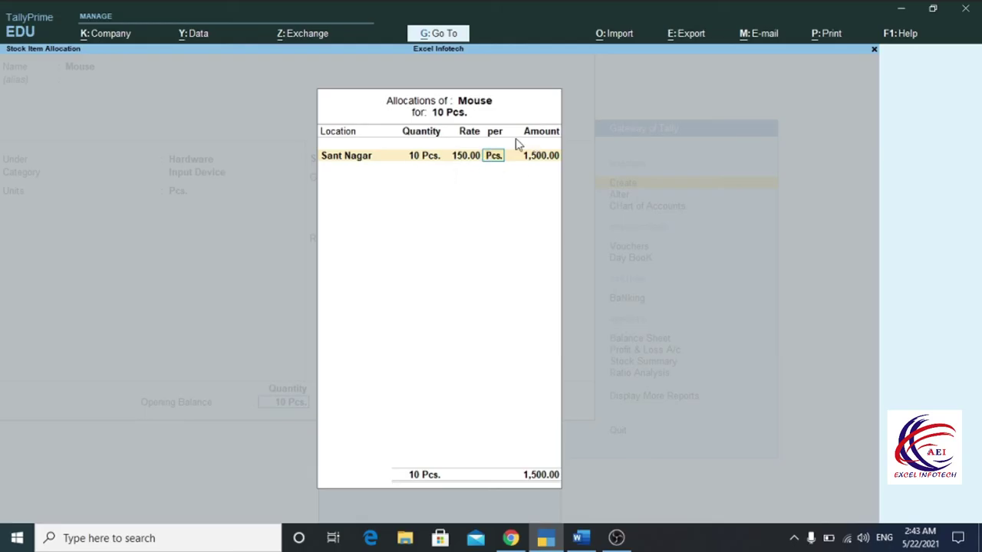
key("Return")
key("Return")
key("Return")
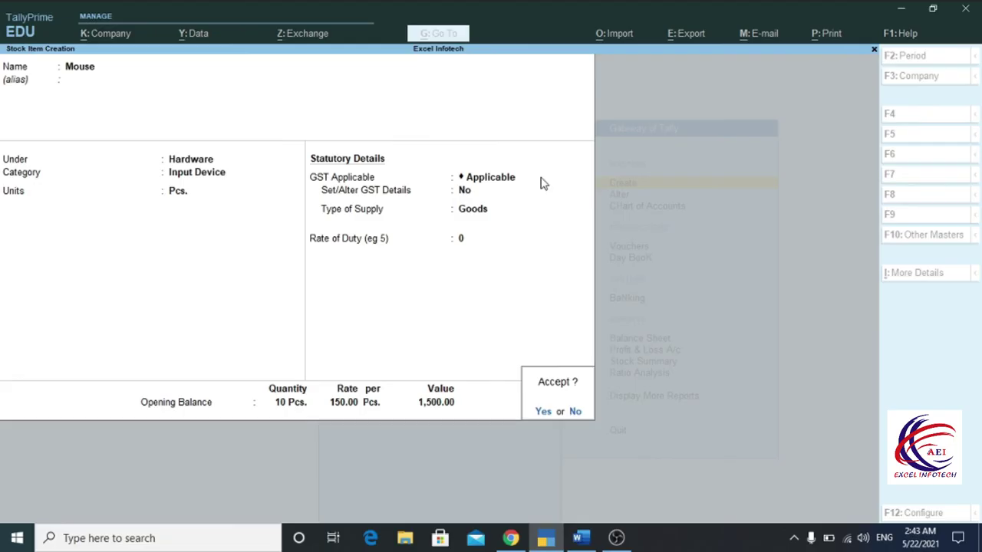
key("Return")
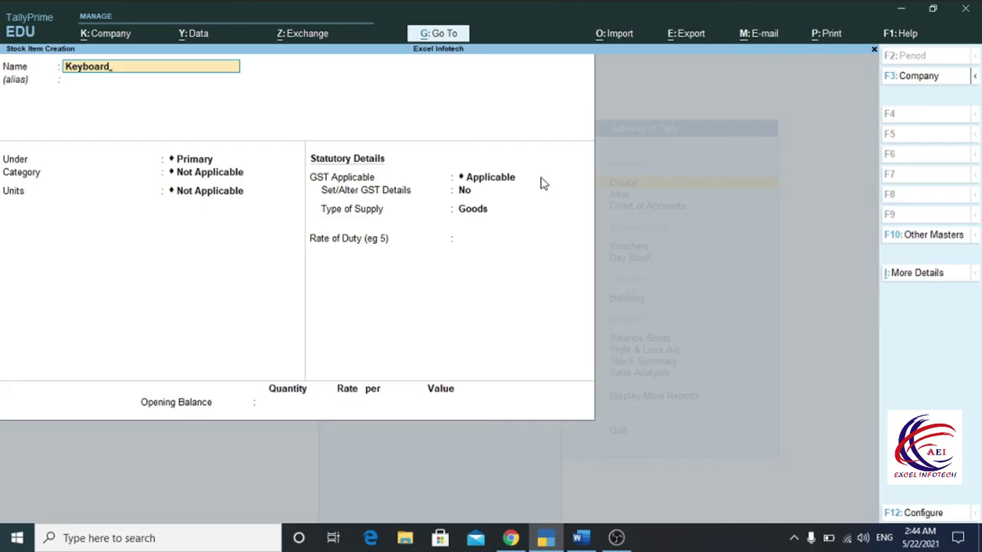
Enter a stock item named Keyboard under Hardware with category Input Device and unit Pcs., keeping the default statutory details
type("Keyboard")
key("Return")
key("Return")
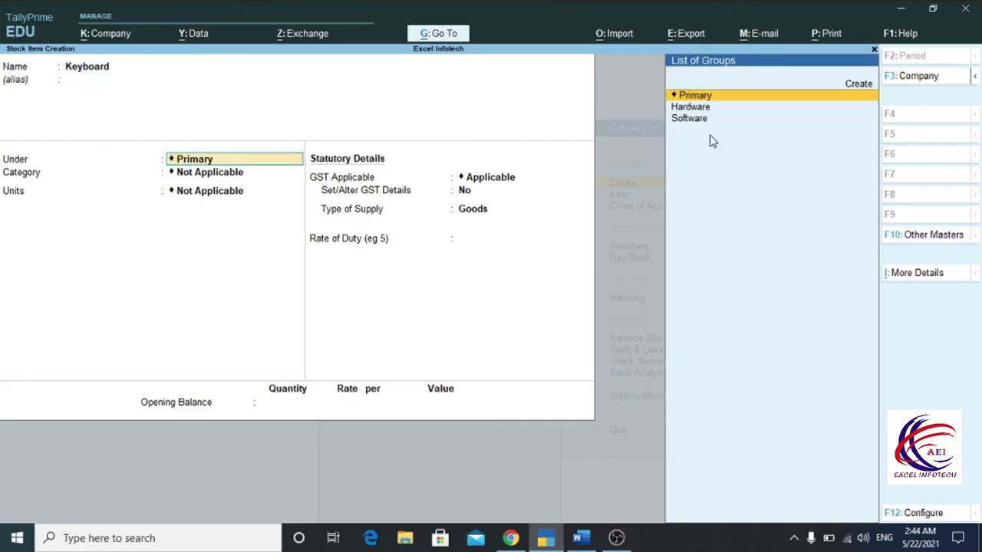
left_click(690, 111)
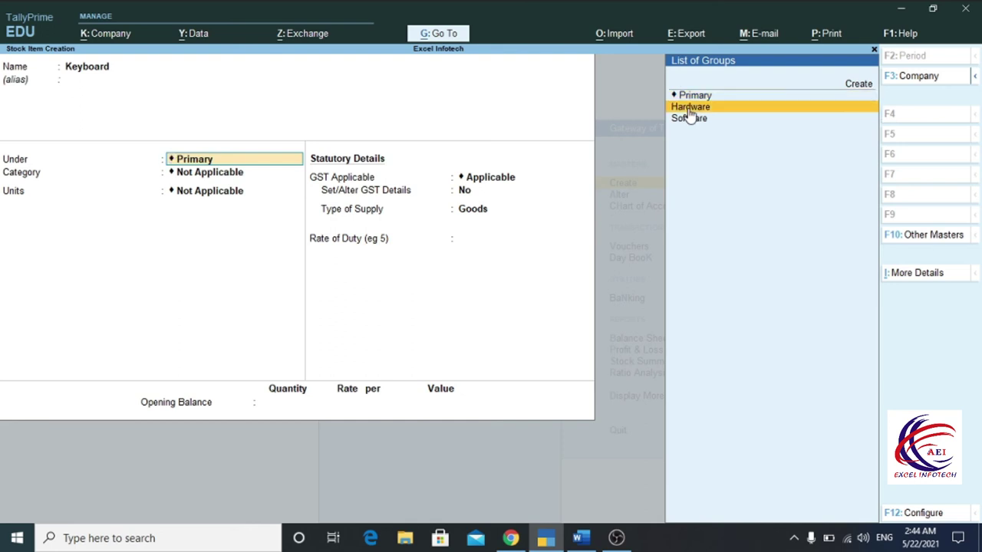
left_click(689, 111)
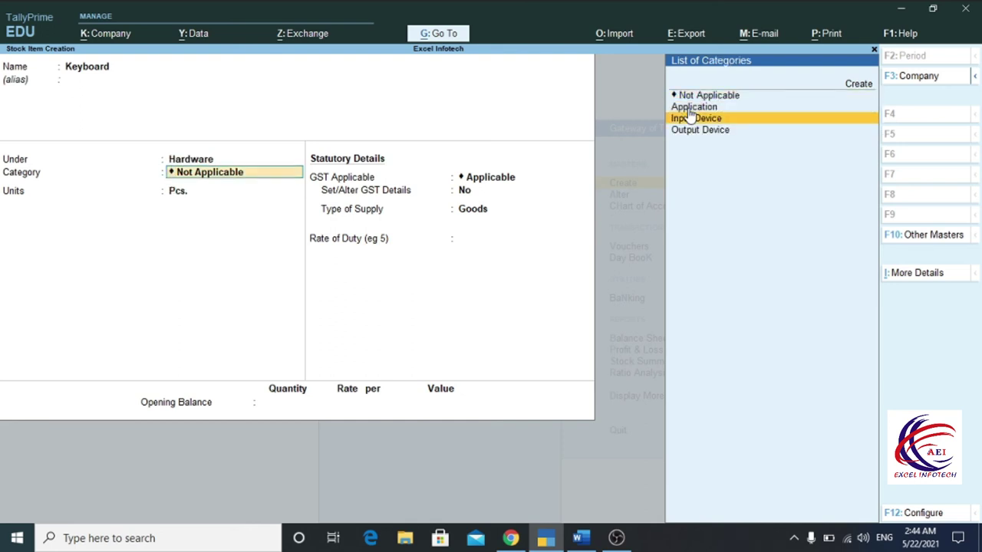
left_click(690, 118)
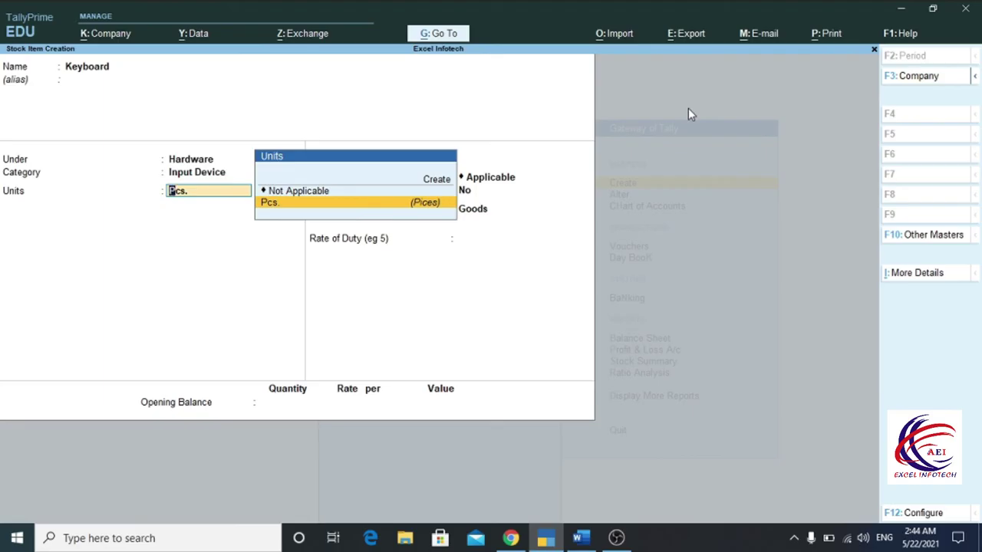
key("Return")
key("Return")
key("Return")
key("Return")
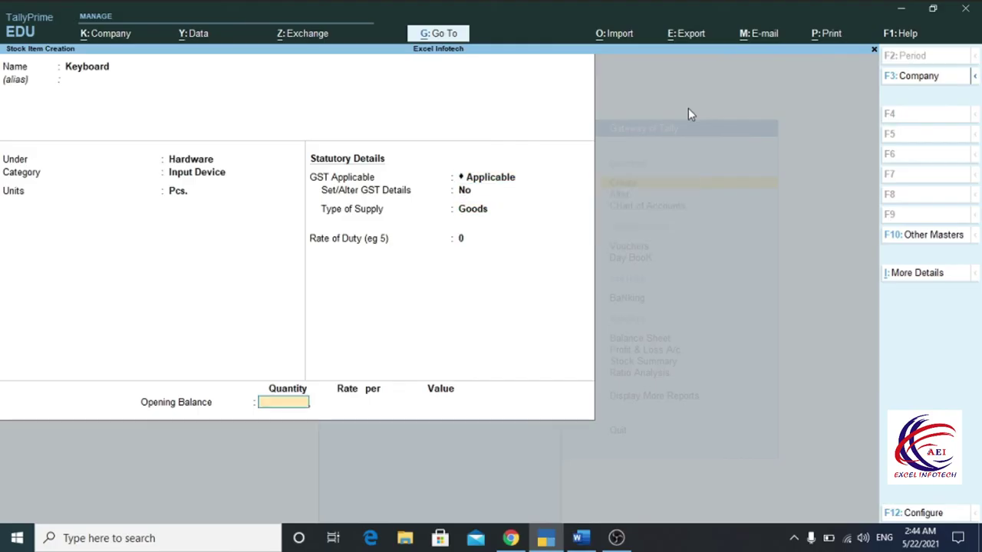
Allocate Keyboard's opening balance of 10 Pcs. to Sant Nagar at a rate of 250, and save the item
type("10")
key("Return")
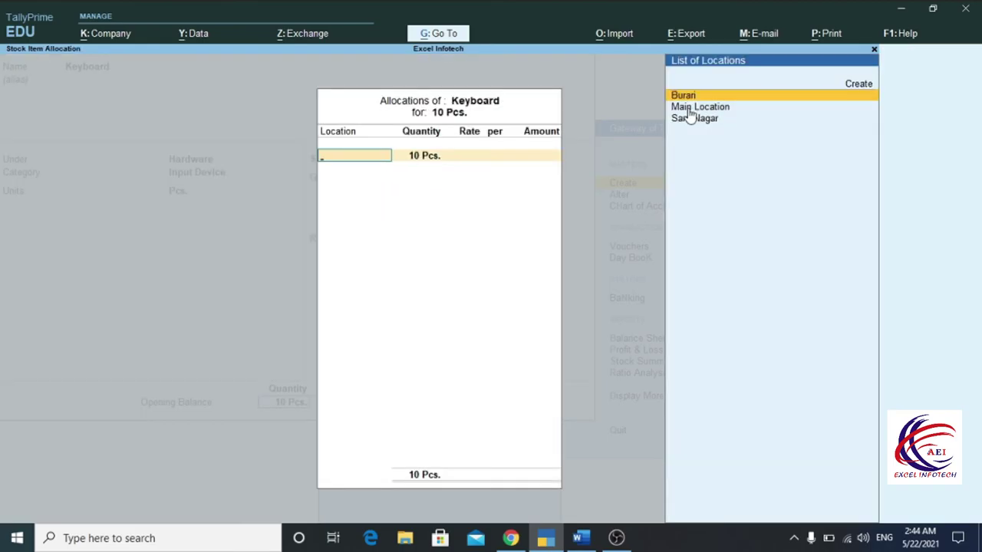
key("Down")
key("Down")
key("Return")
key("Return")
type("250")
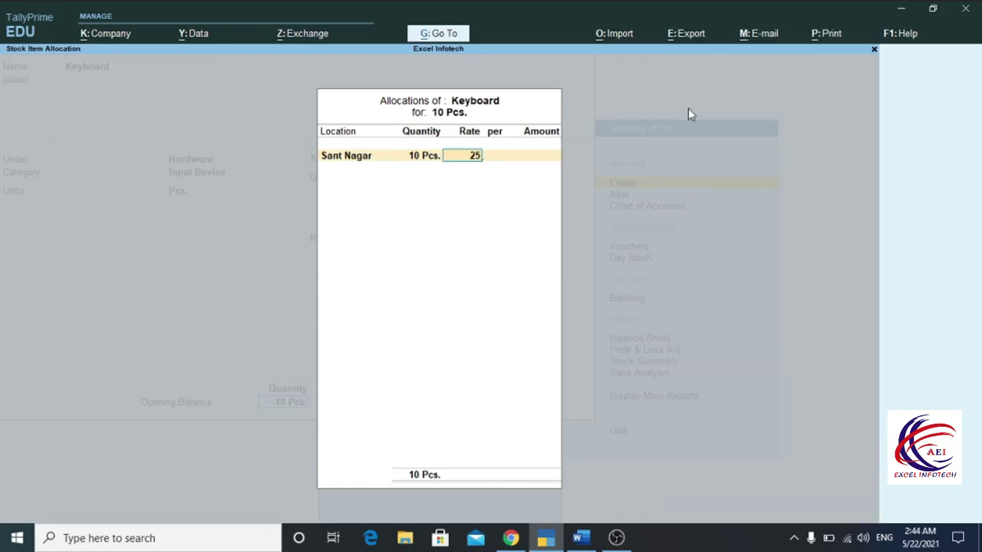
key("Return")
key("Return")
key("Return")
key("Return")
key("Return")
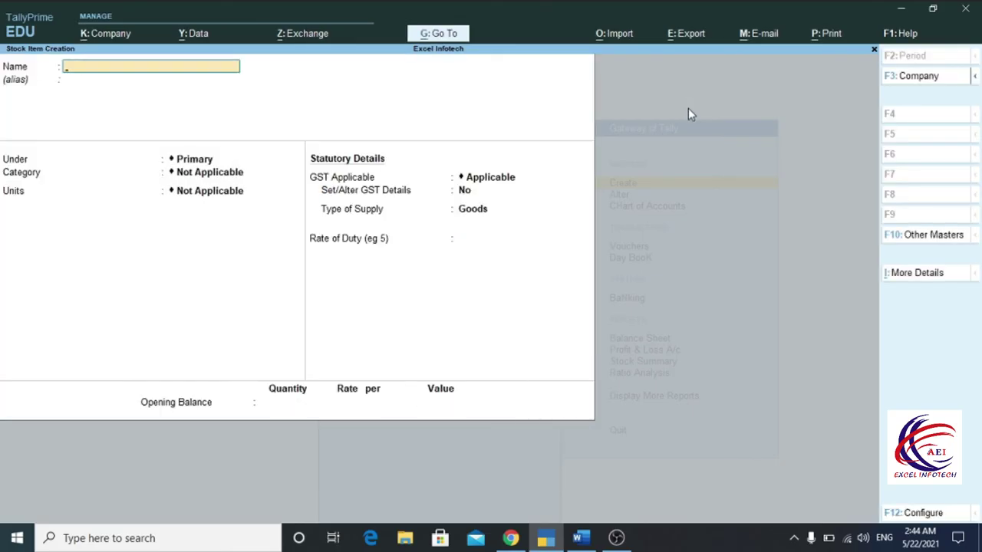
Check the third item in the Word table, then enter stock item Ms Office under Software with category Application
key("alt+Tab")
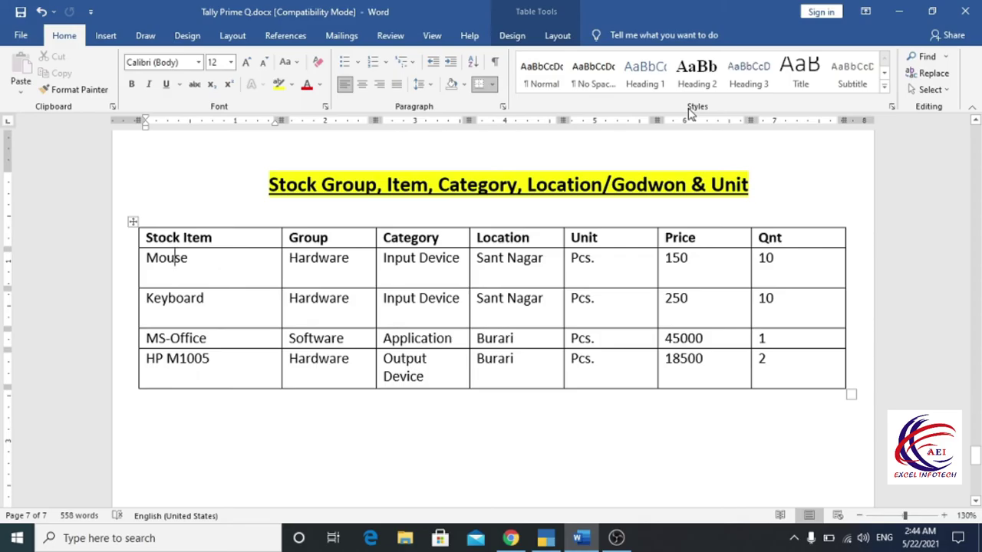
key("alt+Tab")
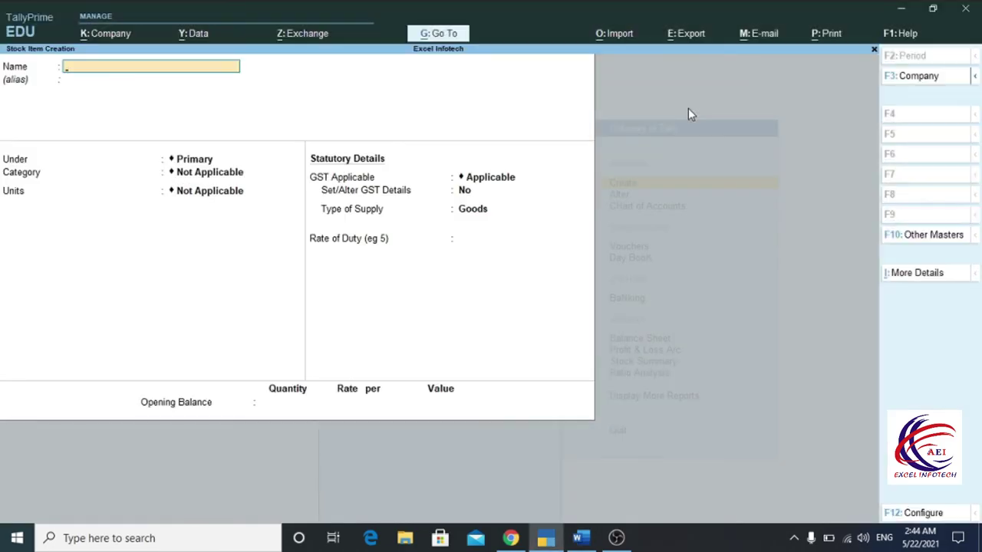
type("M")
key("Return")
key("Return")
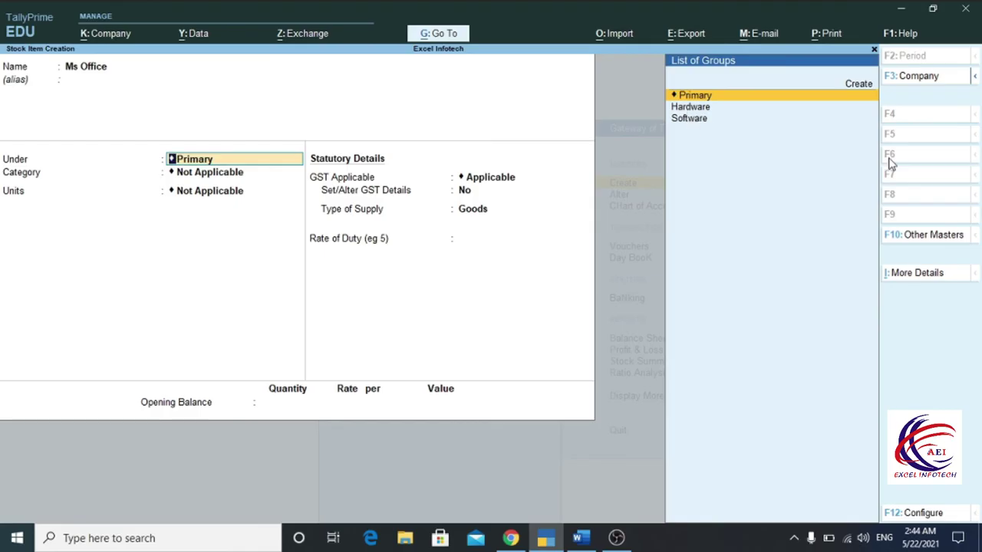
left_click(702, 120)
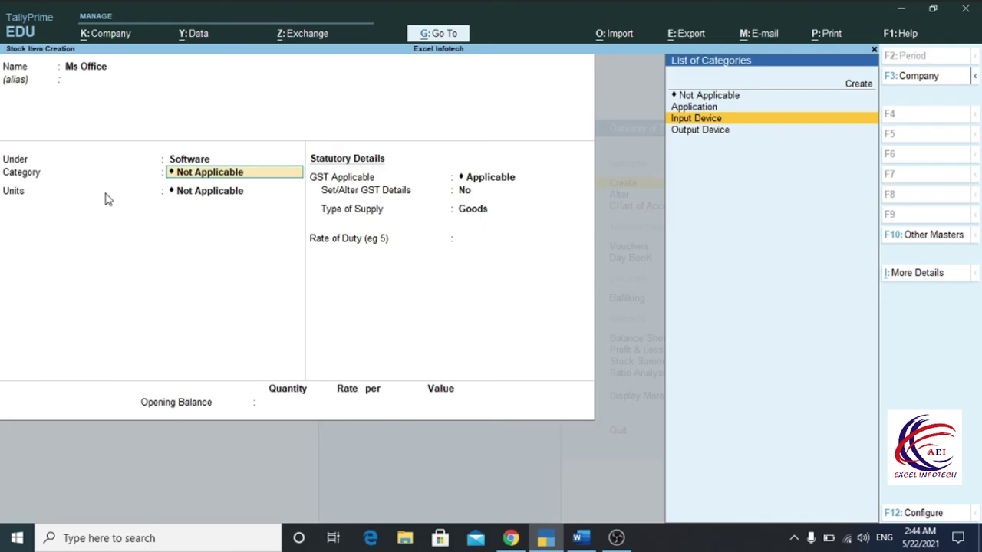
left_click(689, 108)
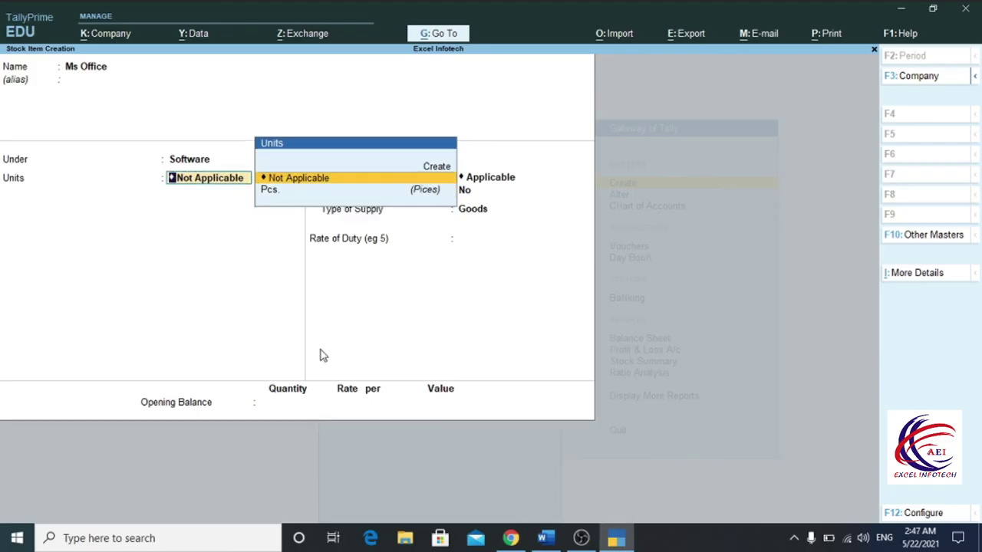
Create a simple unit Nos. for Ms Office, with formal name Numbers, UQC NOS-NUMBERS and 0 decimal places
left_click(434, 169)
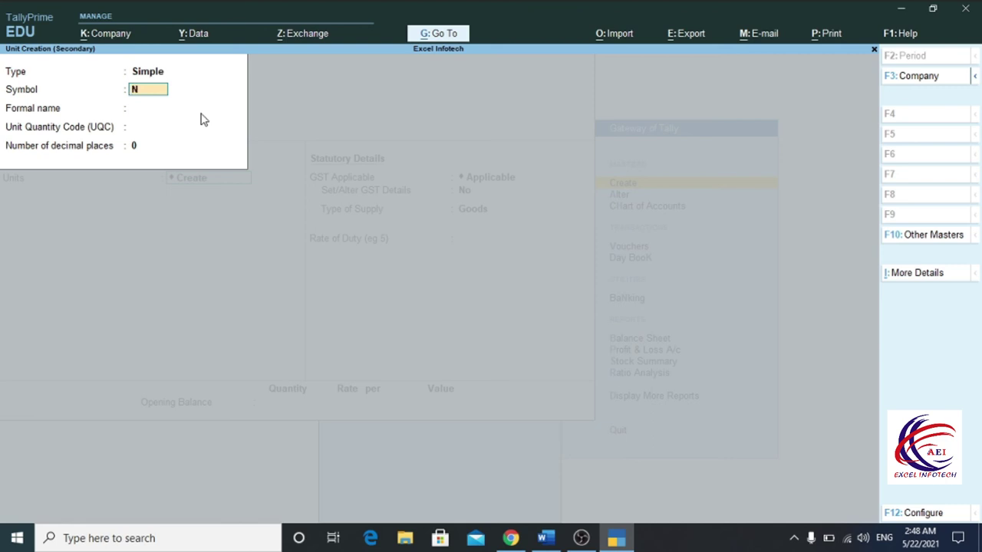
key("Return")
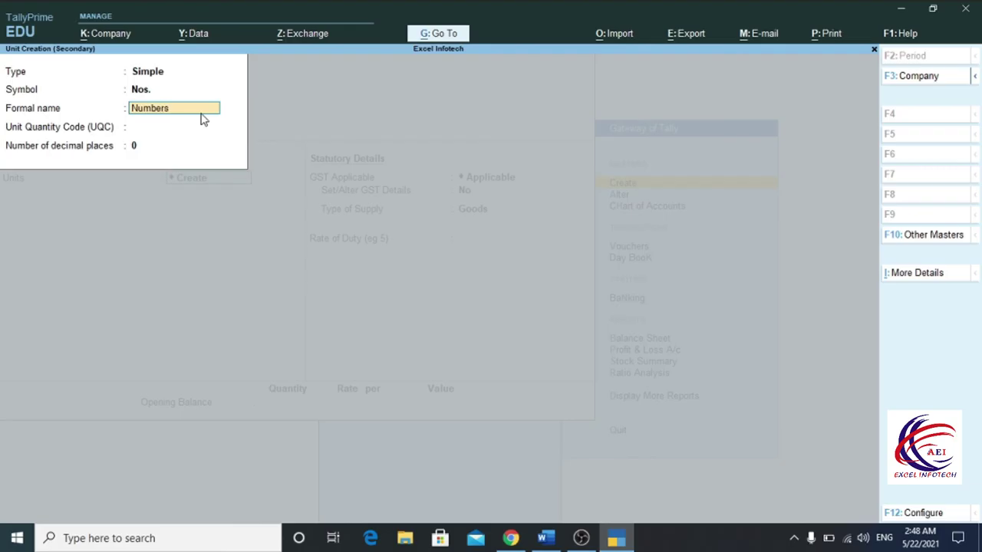
key("Return")
type("n")
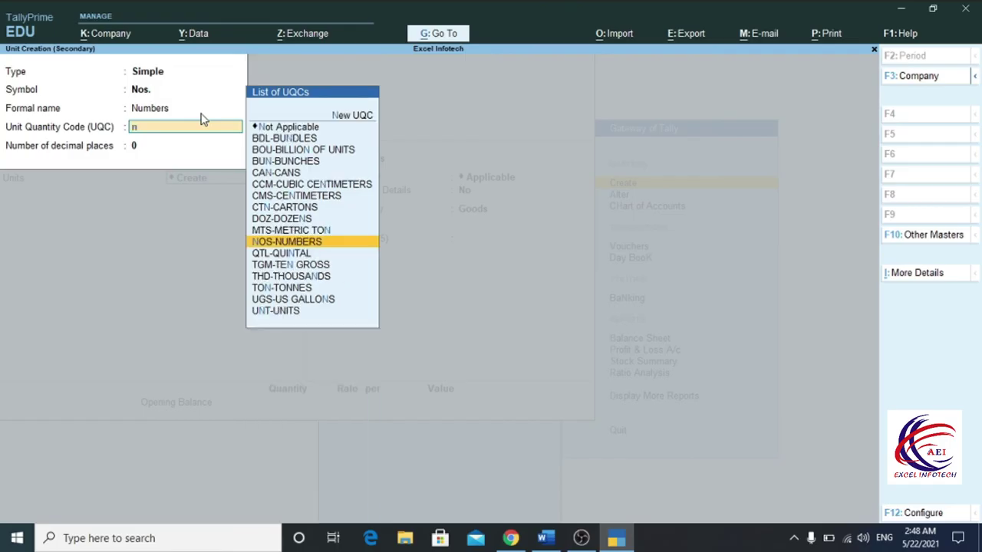
key("Return")
key("Return")
key("Return")
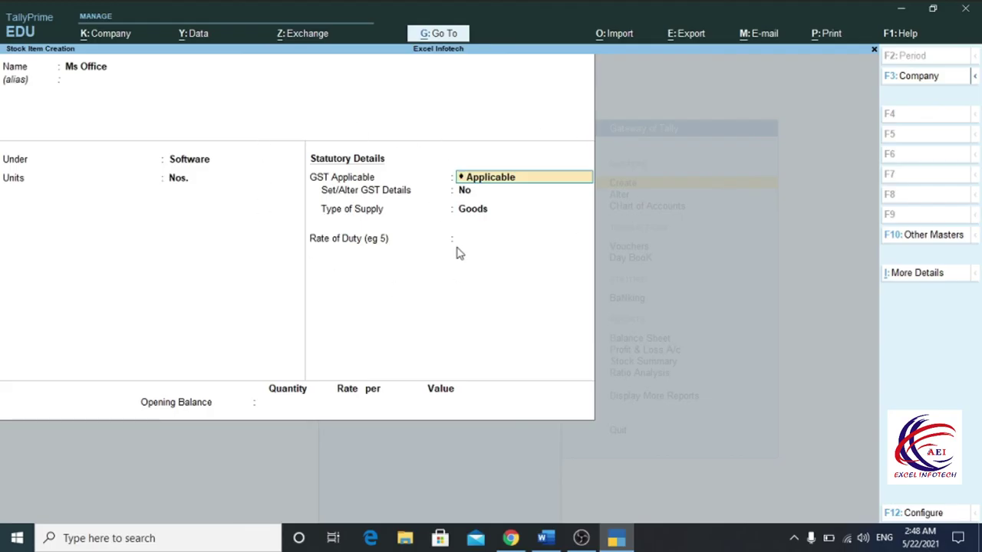
Keep the default statutory details for Ms Office and proceed to its opening balance
key("Return")
key("Return")
key("Return")
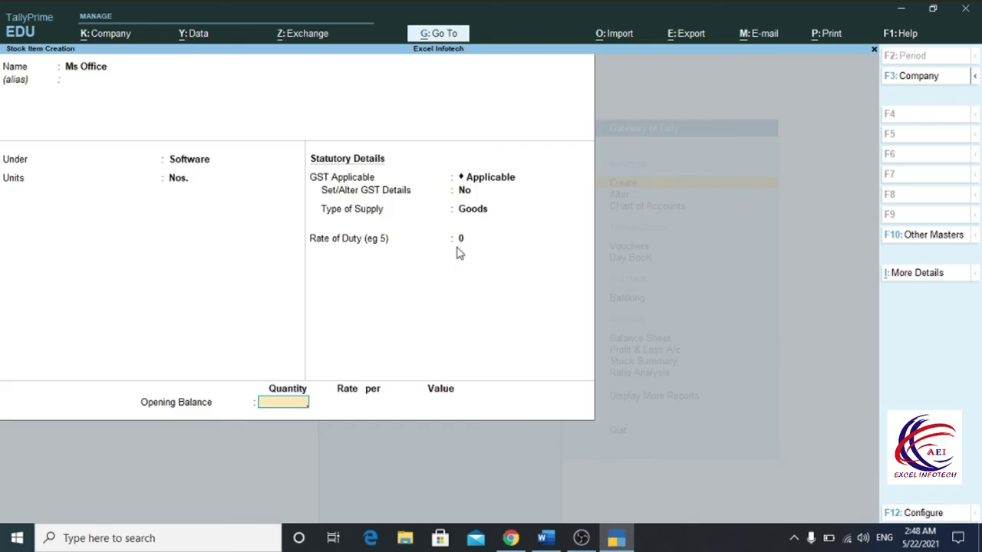
Allocate Ms Office's opening balance of 1 Nos. to Burari at the Word table's rate of 45,000, and save the item
key("Return")
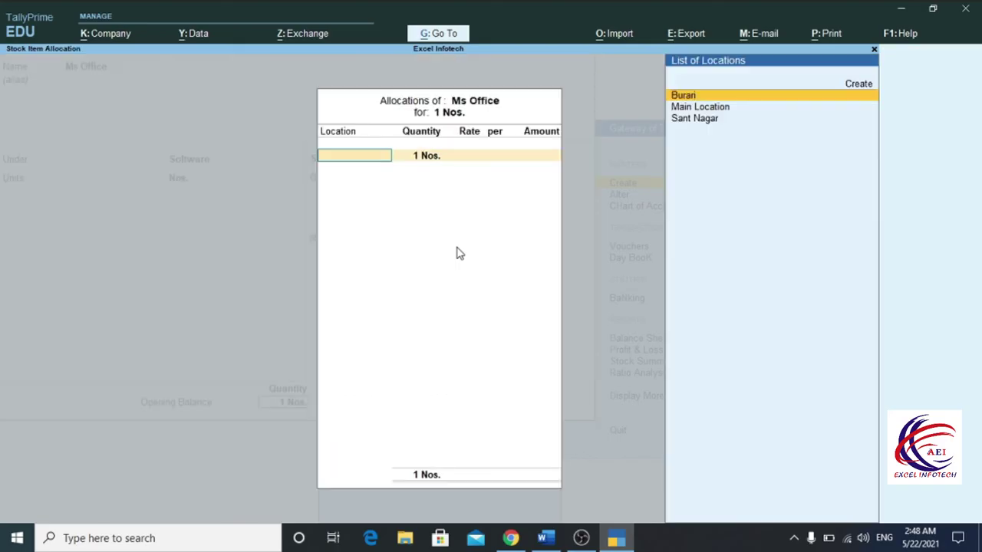
key("Return")
key("Return")
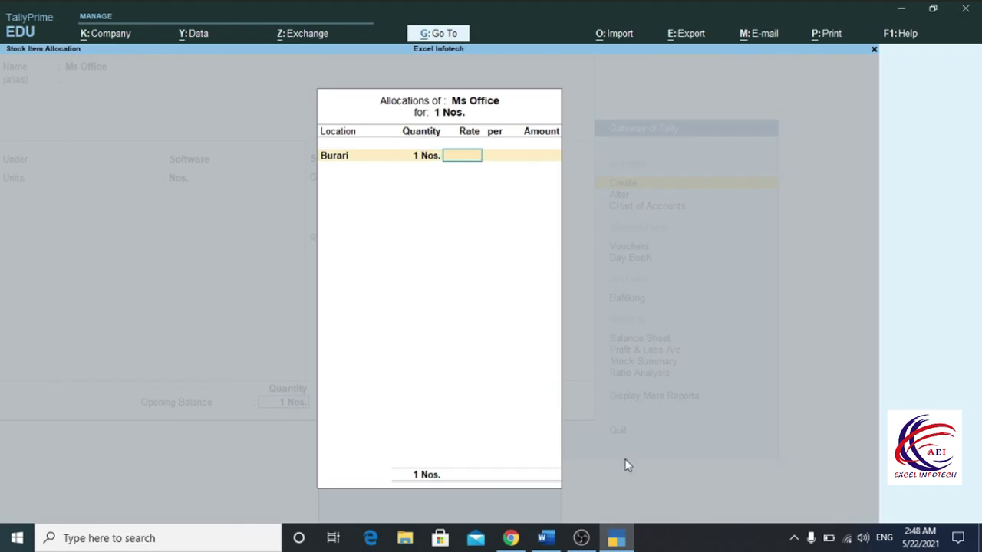
left_click(546, 539)
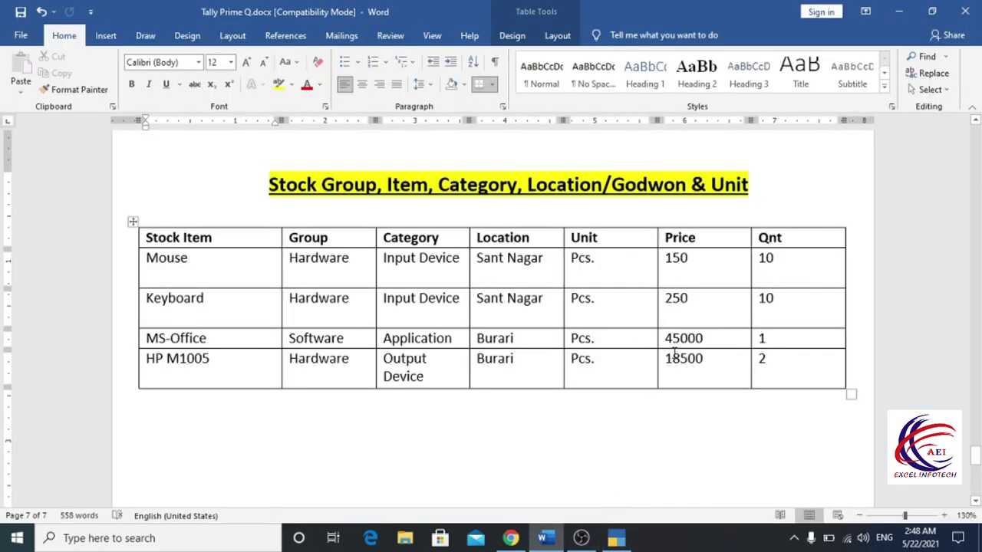
left_click(616, 541)
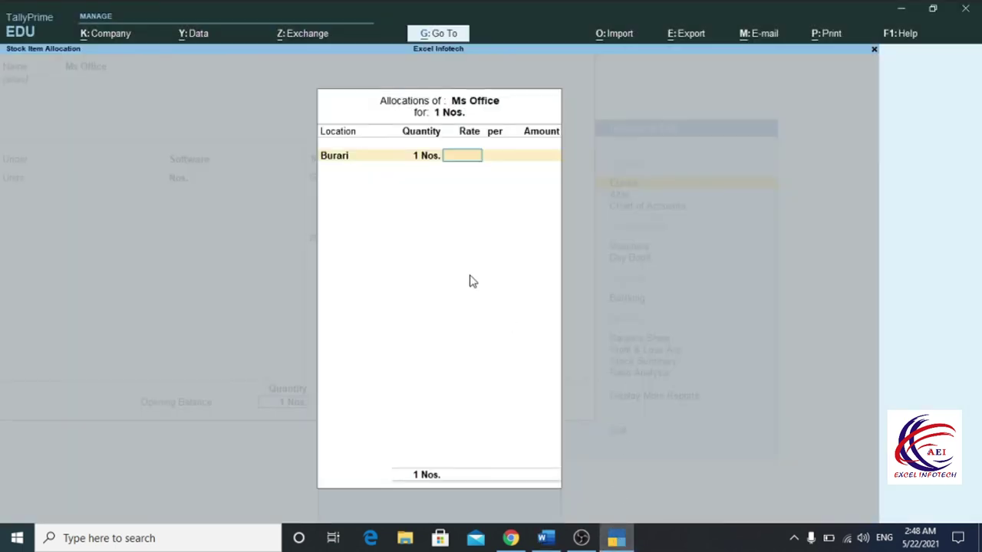
type("45,000")
key("Return")
key("Return")
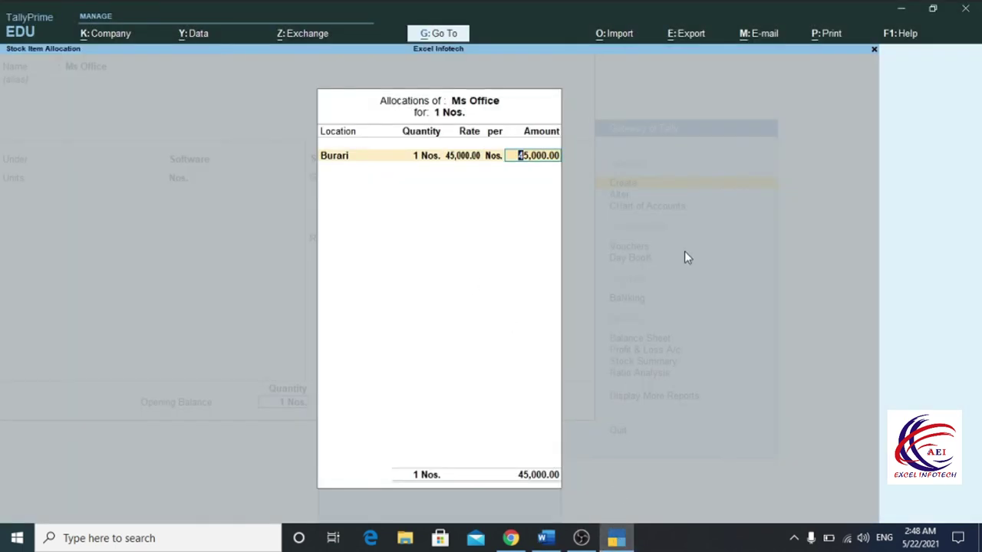
key("Return")
key("Return")
key("Return")
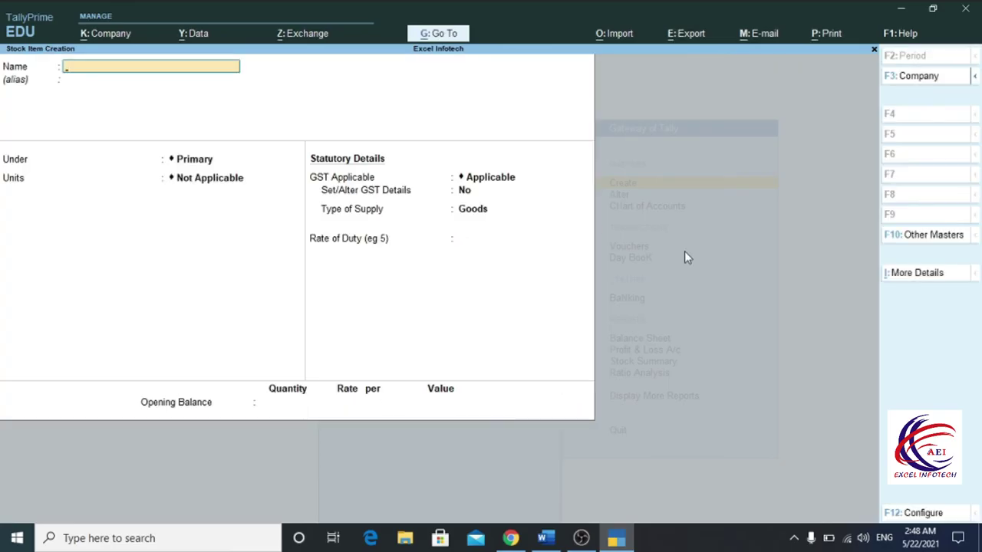
Check the fourth item in the Word table, then name the new TallyPrime stock item HP M1005
left_click(546, 539)
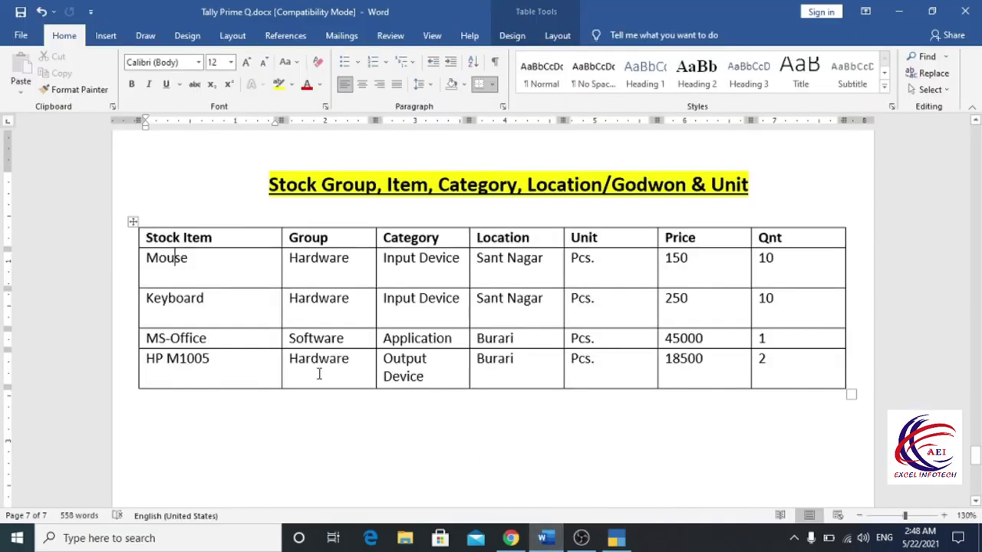
left_click(614, 539)
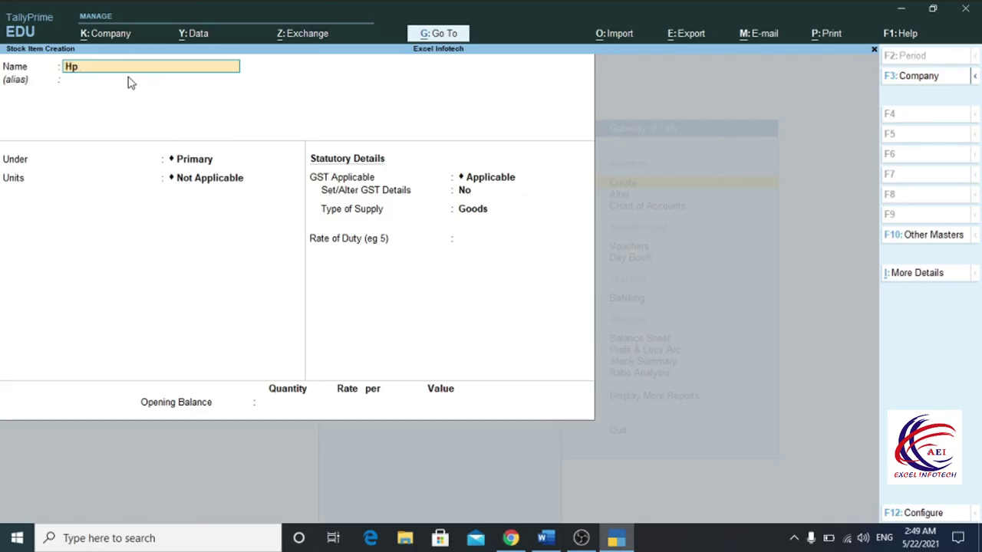
type("M1005")
key("alt+Tab")
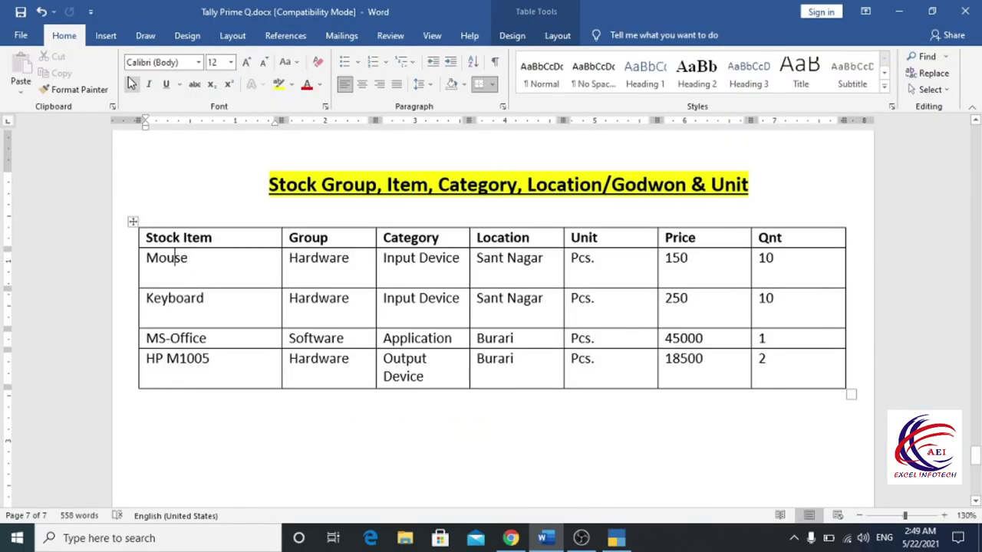
key("alt+Tab")
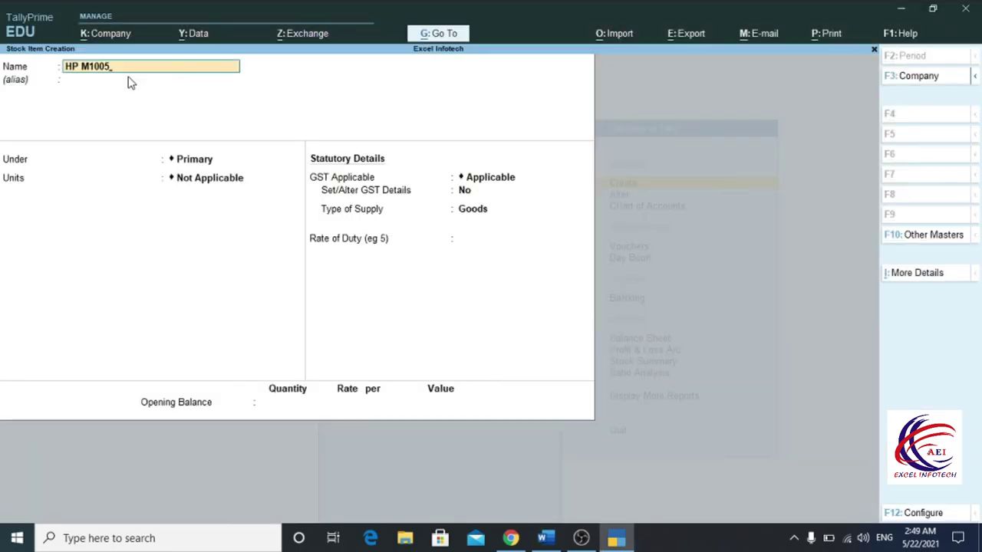
key("Return")
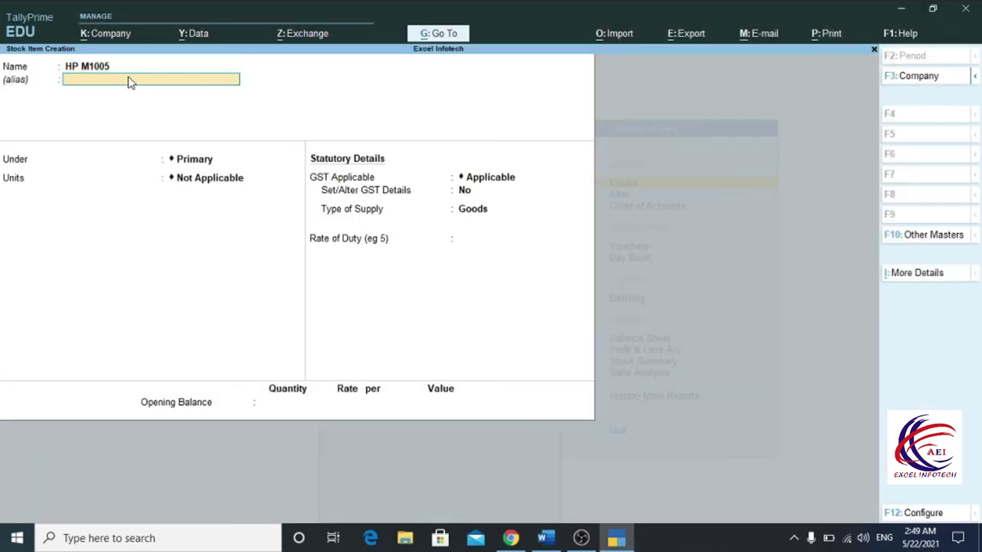
Place HP M1005 under the Hardware group without an alias and set its unit to Pcs
key("Return")
key("Down")
key("Return")
key("Down")
key("Down")
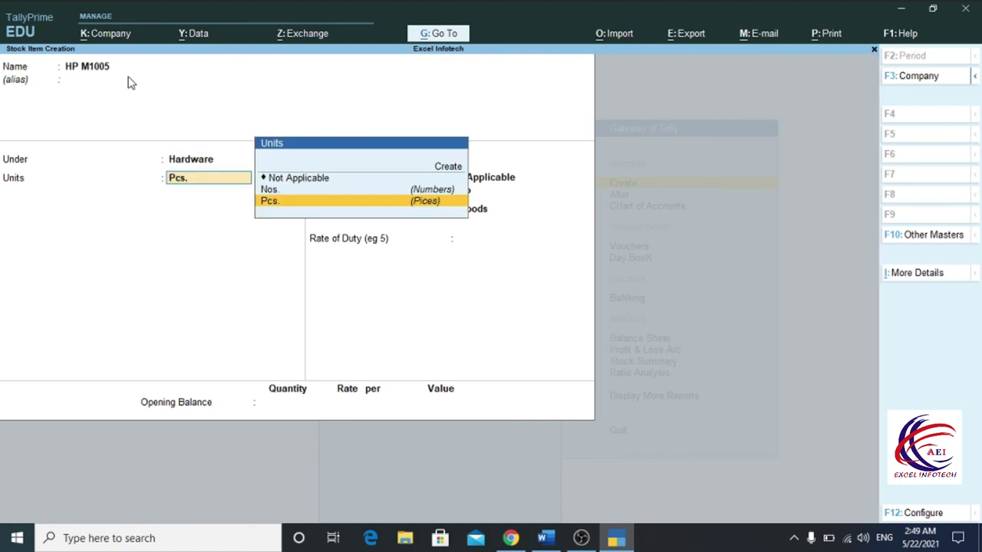
key("Return")
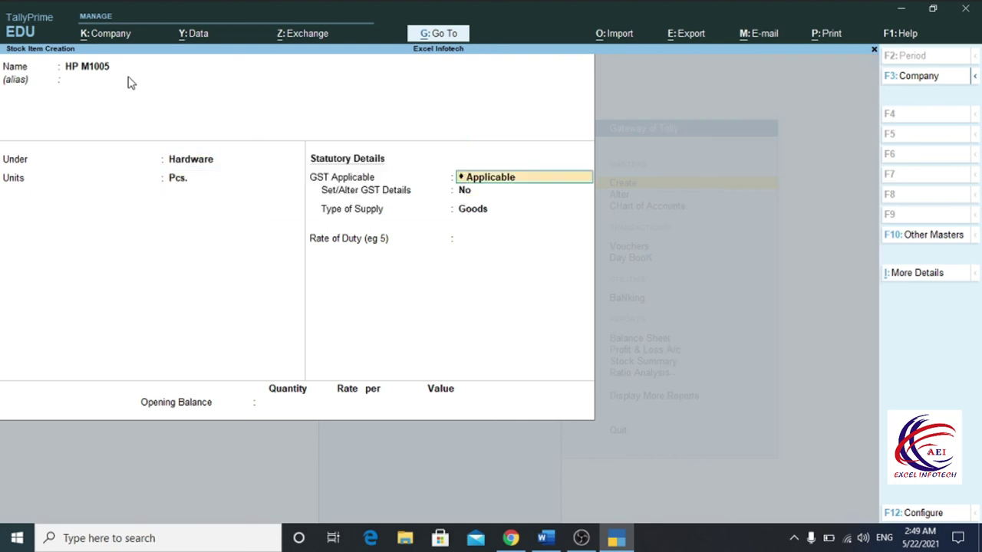
Keep the default statutory details for HP M1005 and enter an opening quantity of 1 Pcs
key("Return")
key("Return")
key("Return")
key("Return")
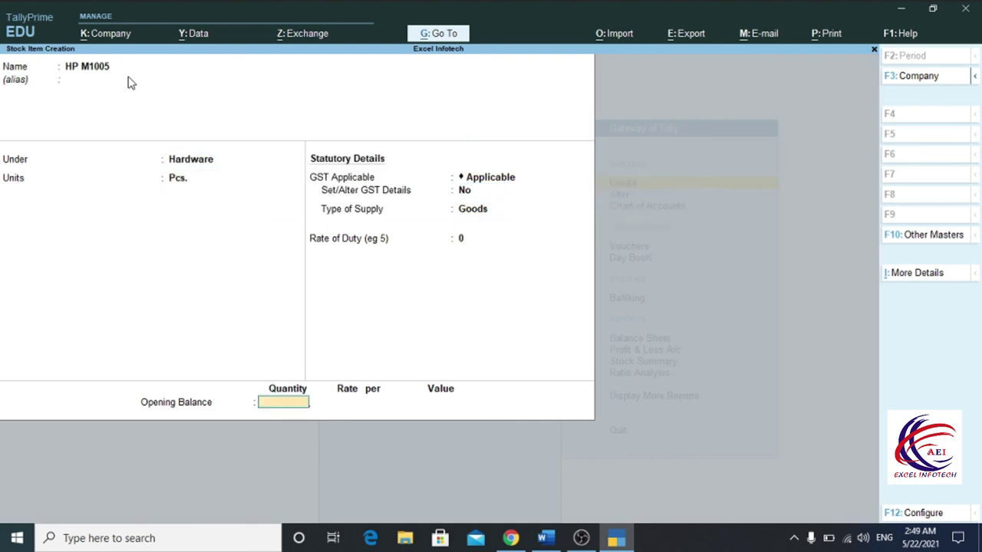
type("1")
key("Return")
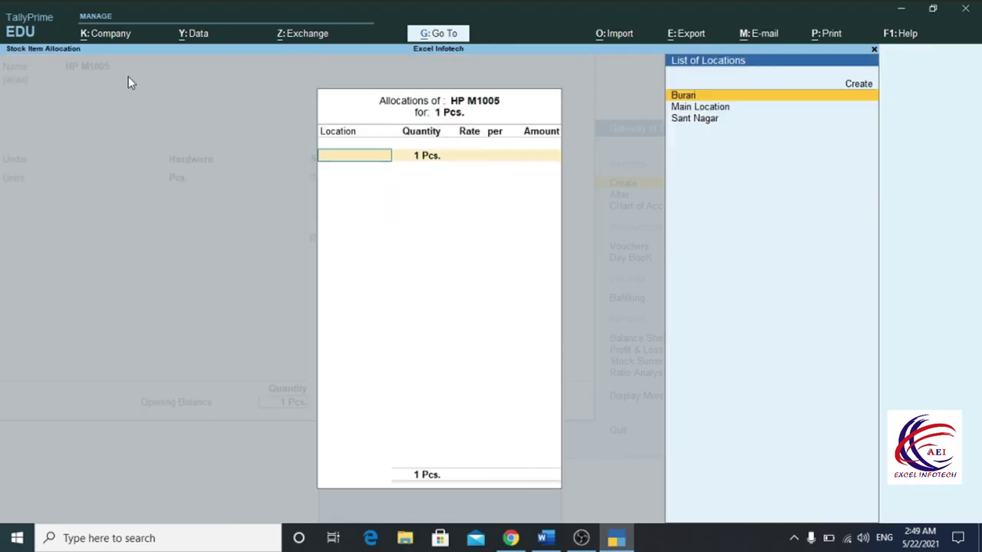
Allocate HP M1005's opening stock to Burari at a rate of 18500, save the item and return to the Gateway of Tally
key("Return")
key("Return")
key("alt+Tab")
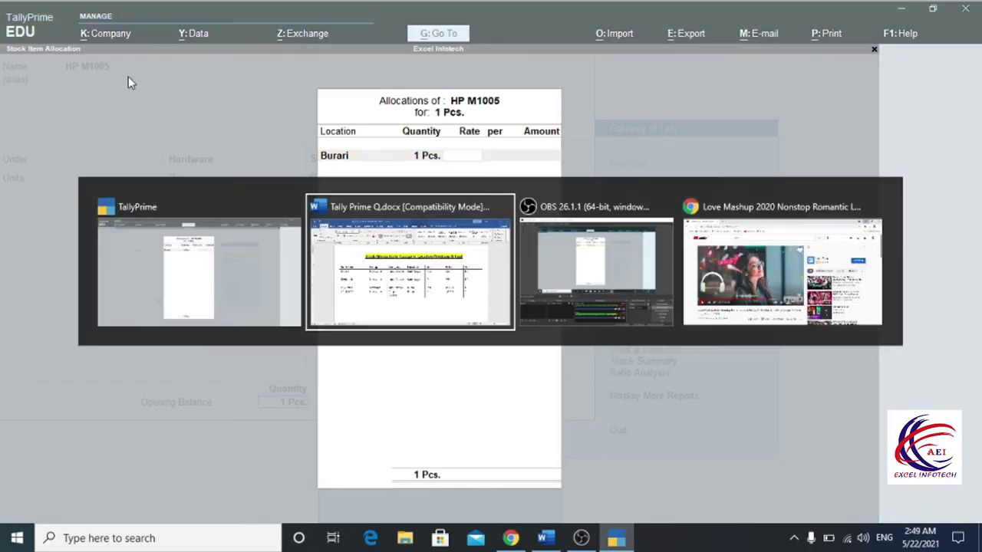
key("alt+Tab")
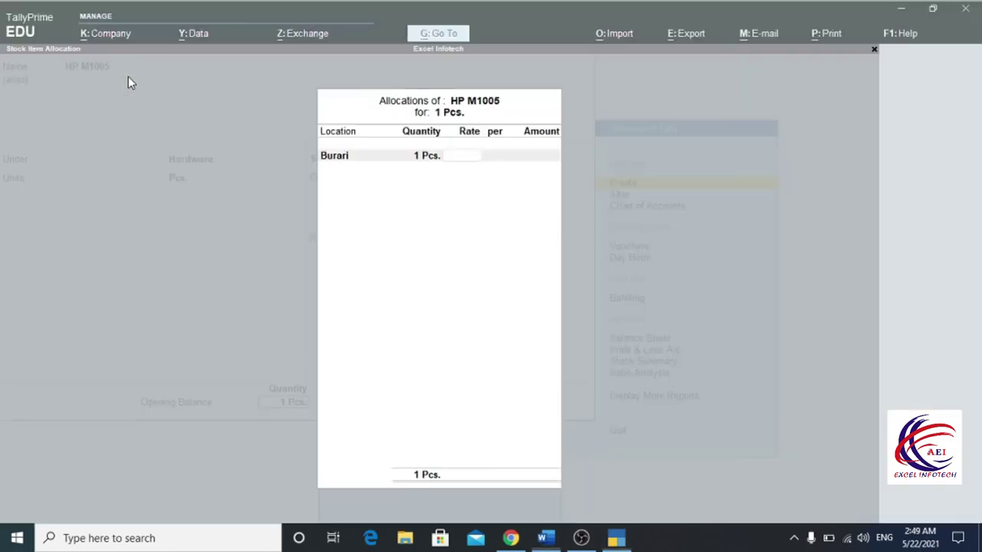
type("18500")
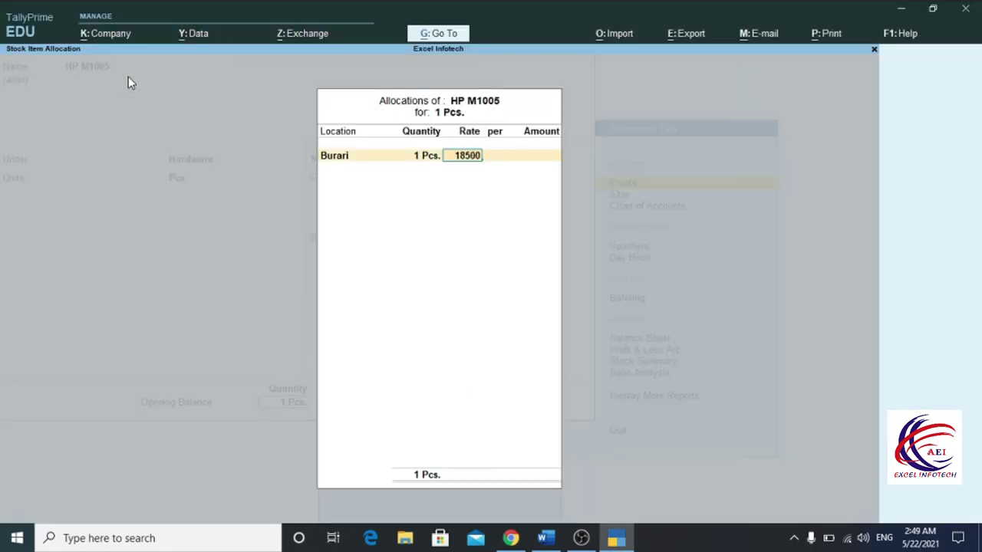
key("Return")
key("Return")
key("Return")
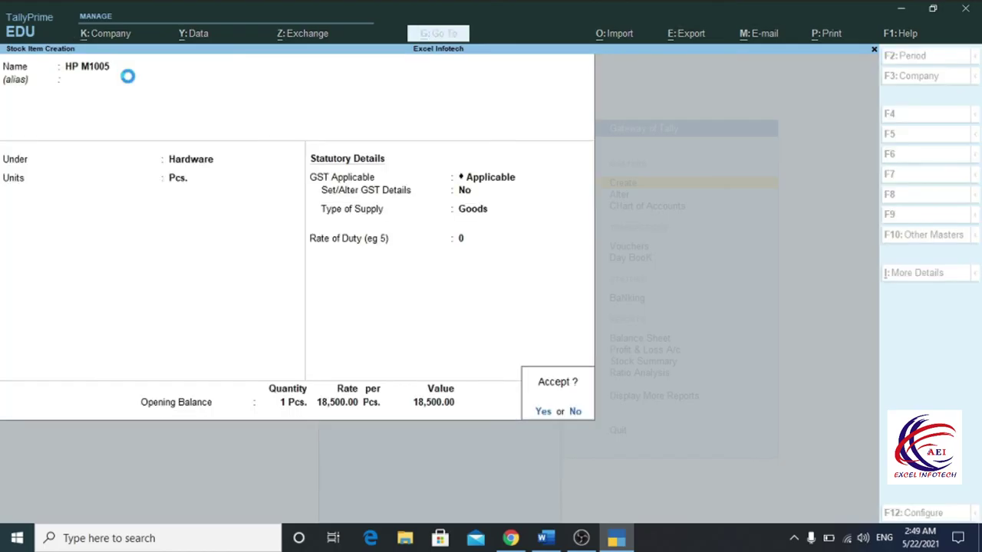
key("Return")
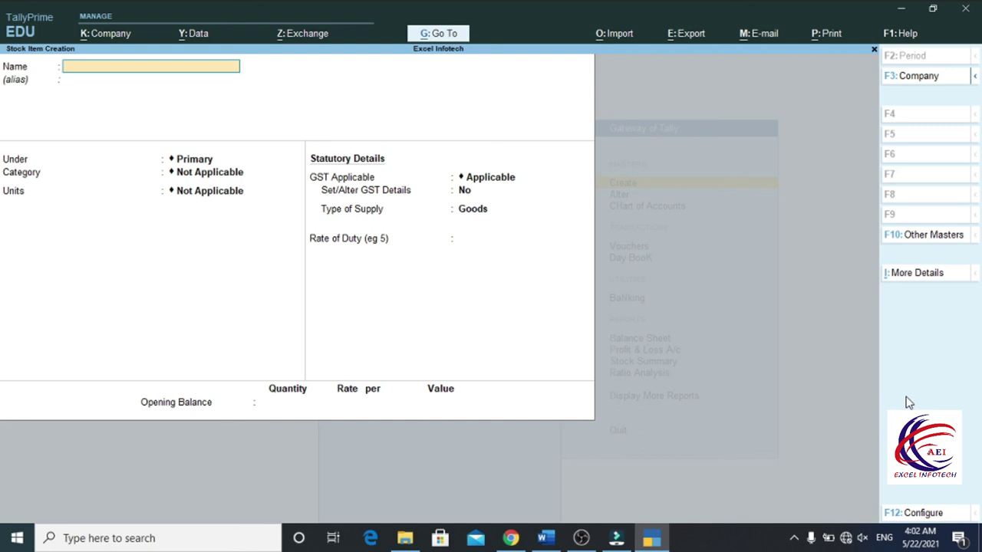
key("Escape")
key("Escape")
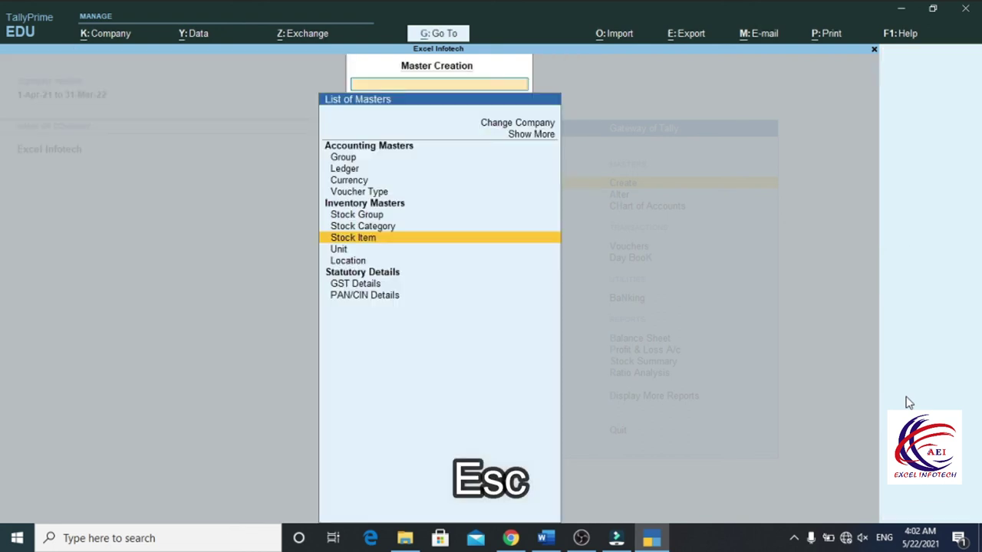
key("Escape")
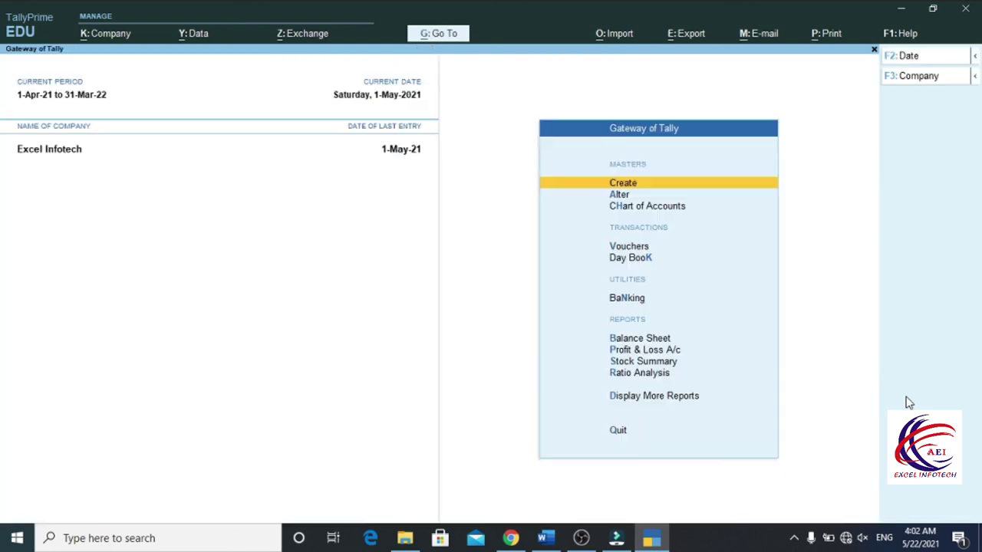
Open stock item HP M1005 for alteration from the inventory masters
left_click(618, 195)
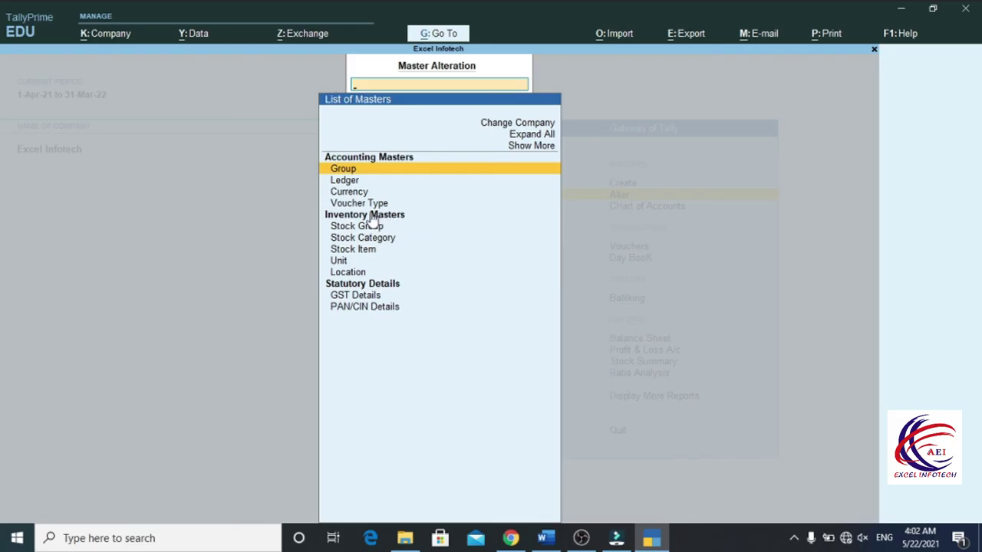
left_click(347, 228)
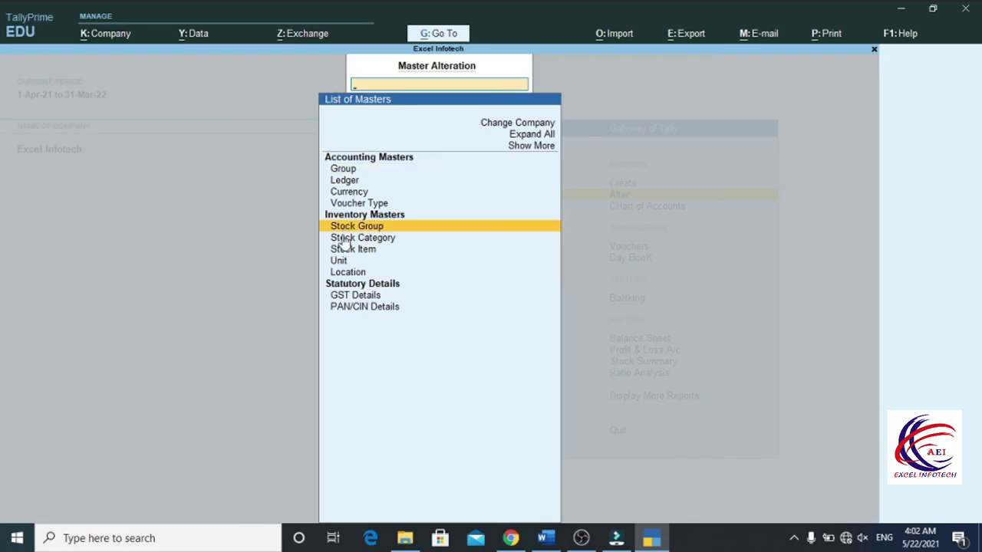
left_click(343, 250)
left_click(340, 262)
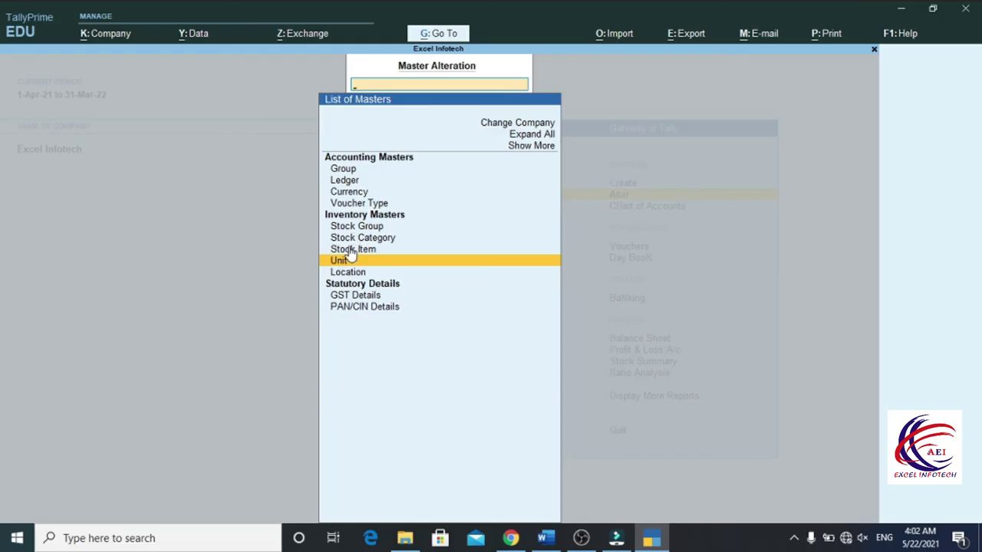
left_click(354, 251)
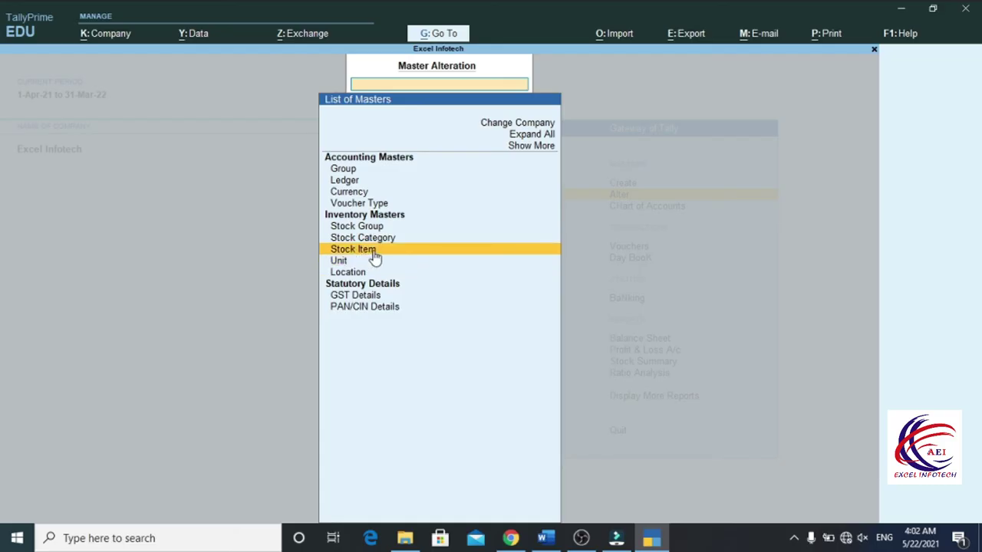
left_click(376, 257)
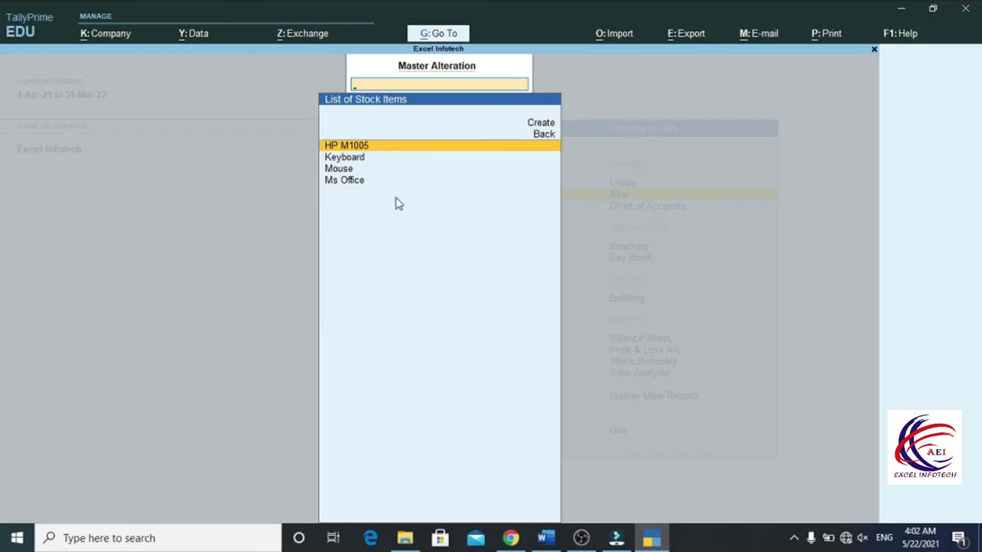
left_click(333, 146)
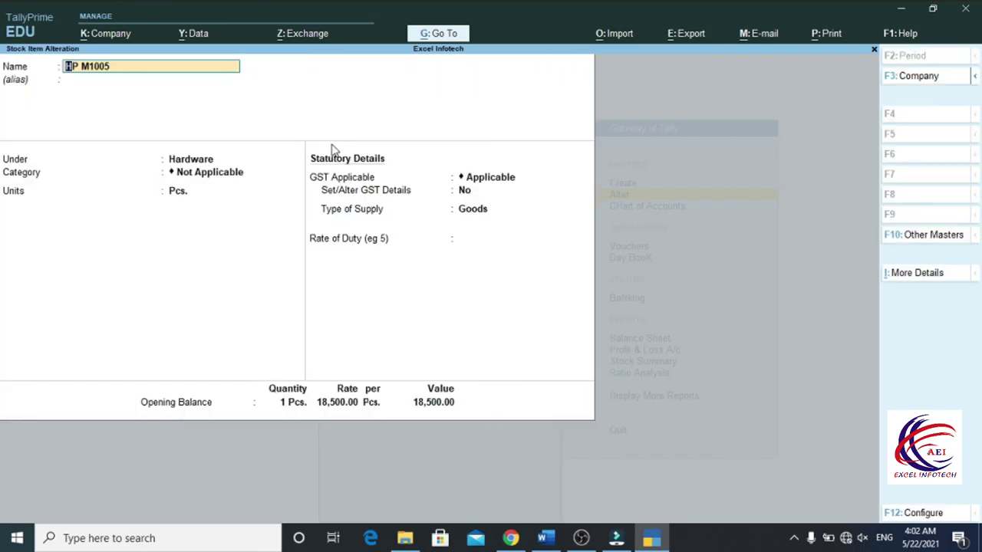